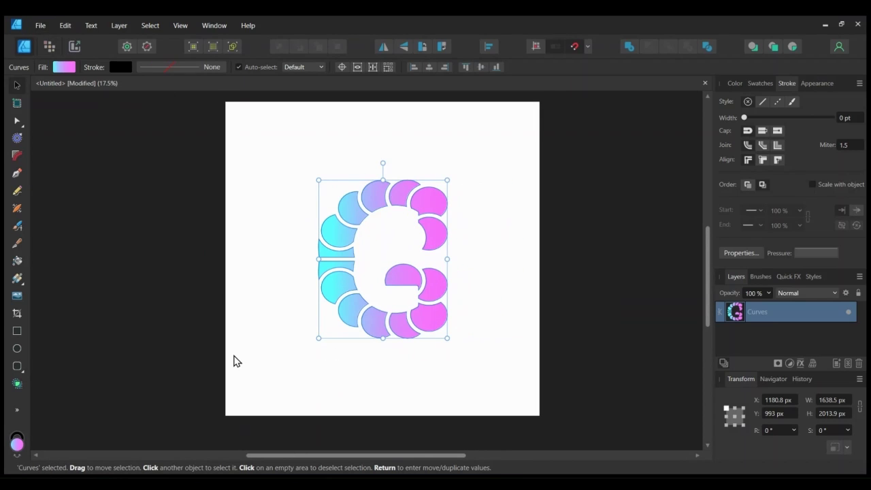
Create a new document and add the art text "G" near the middle of the page
key(ctrl+n)
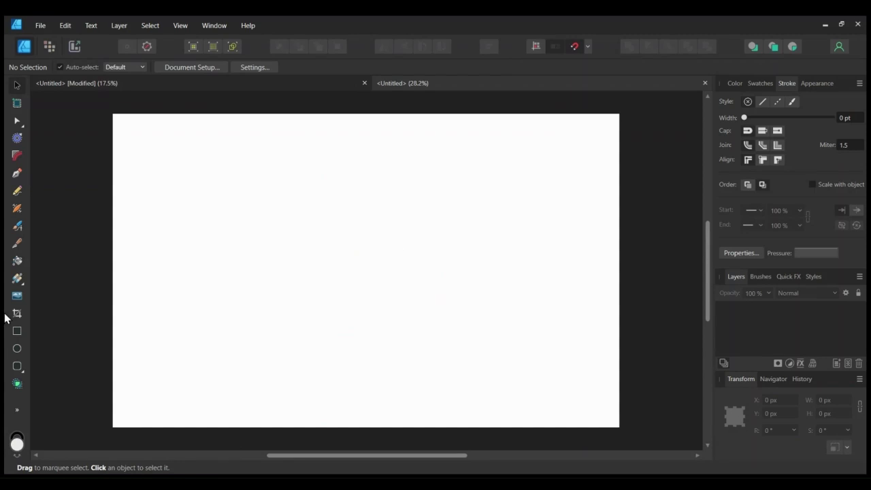
key(t)
drag(262, 227, 337, 312)
text(G)
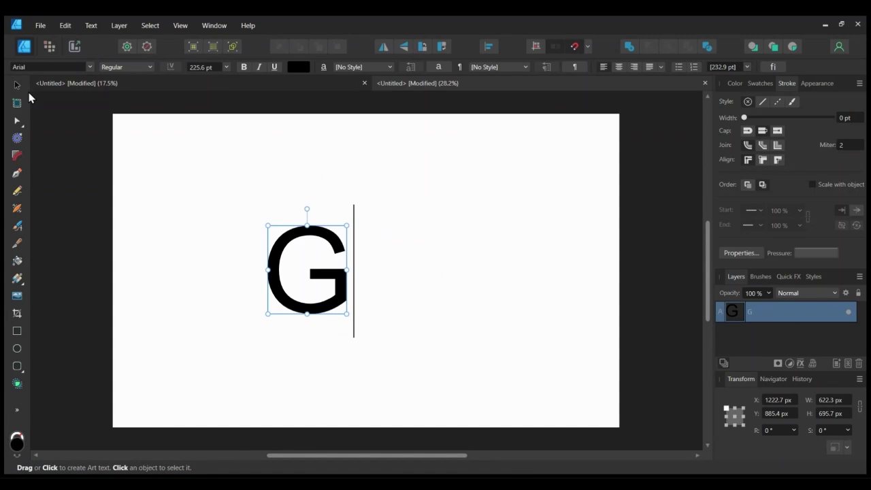
Try to change the letter G's font to Johor
click(68, 66)
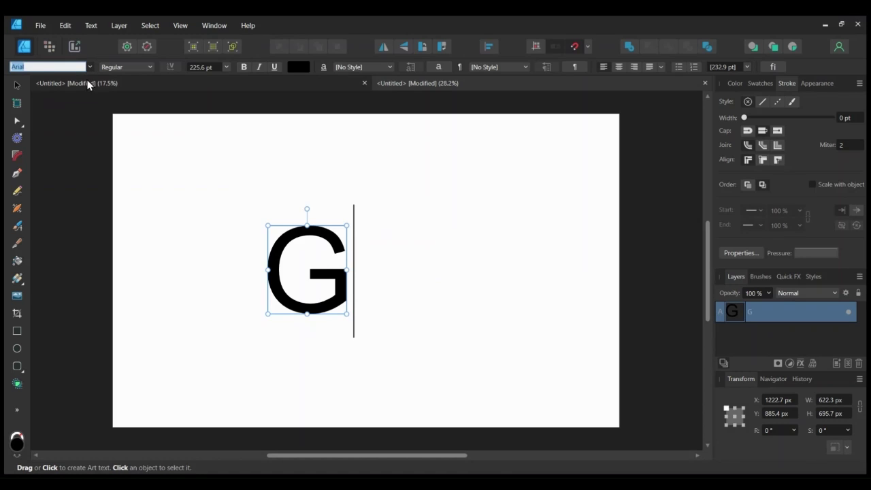
text(Johor)
key(Return)
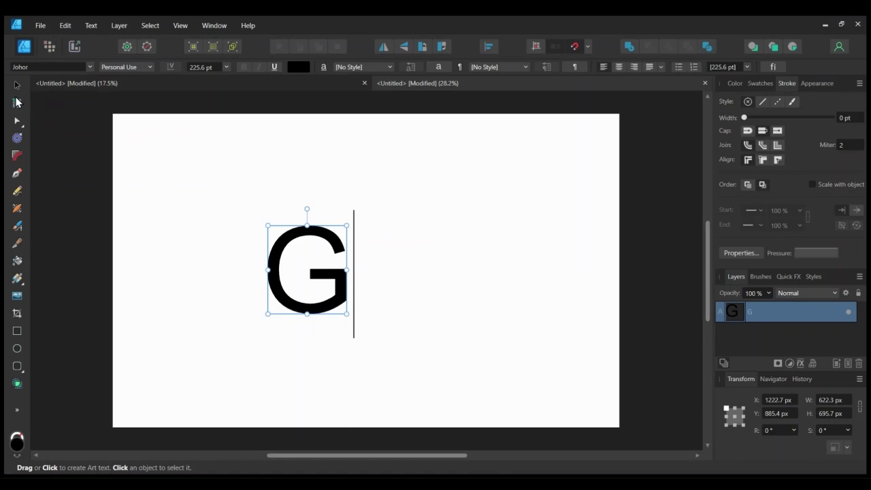
Enlarge the letter G to about 1052 × 1174 px and set its style to Bold
click(17, 84)
drag(347, 315, 401, 331)
click(149, 67)
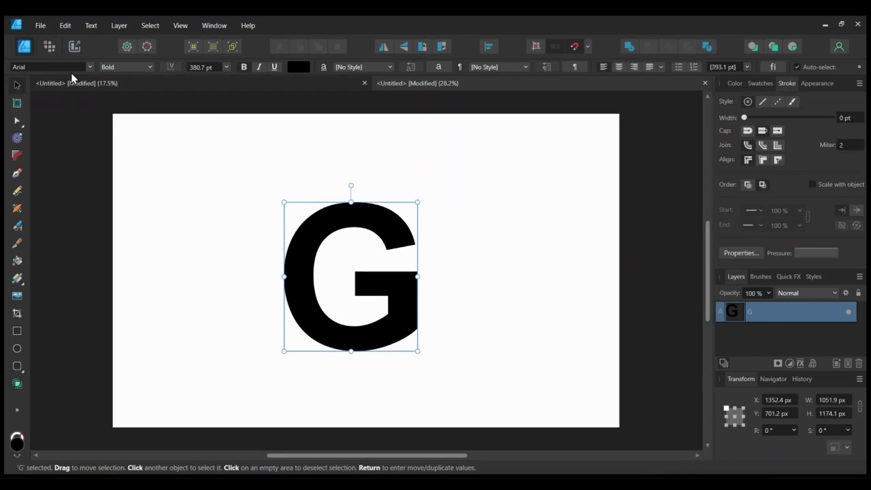
Set the letter's font to Johor and scale it to about 1046 × 1324 px
click(90, 68)
text(Johor)
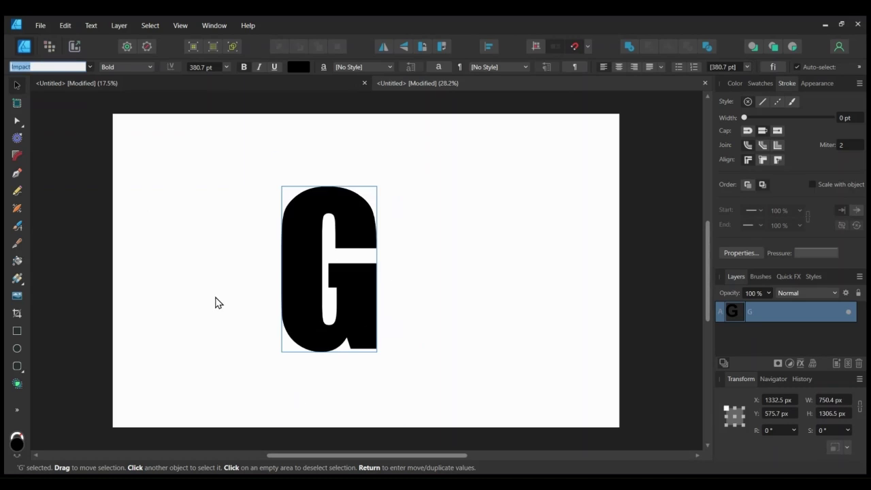
key(Return)
drag(385, 327, 417, 361)
drag(387, 326, 389, 326)
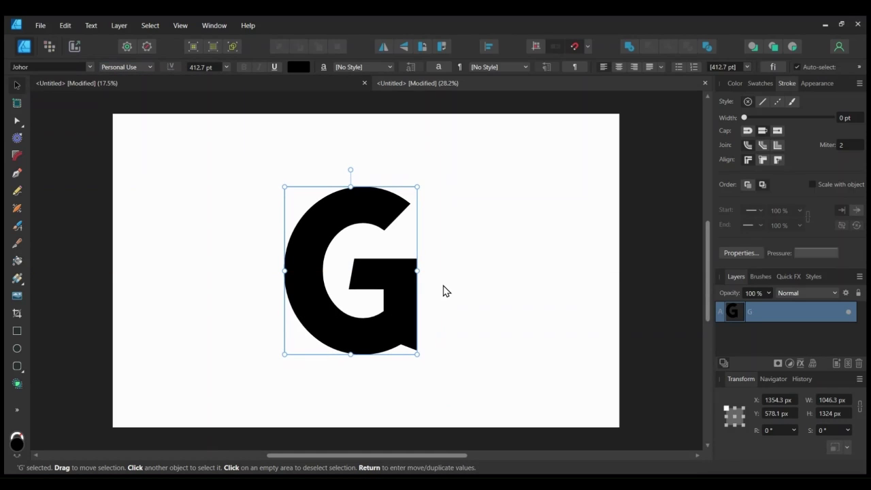
Draw a circle about 399 px in diameter, aligned with the upper right corner of the G's crossbar
click(19, 350)
drag(182, 205, 401, 293)
click(15, 86)
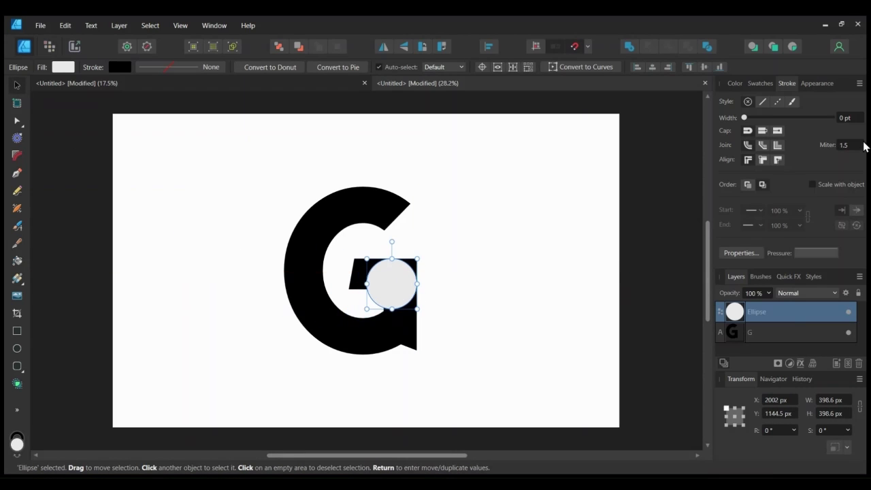
Fill the circle with light red FF8181 at 74% opacity
click(735, 83)
click(792, 171)
drag(794, 176, 799, 168)
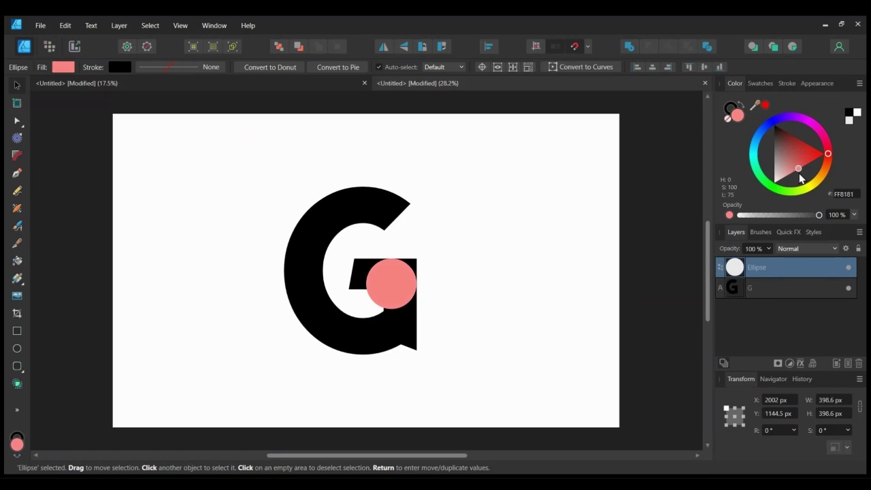
drag(819, 215, 801, 216)
click(469, 346)
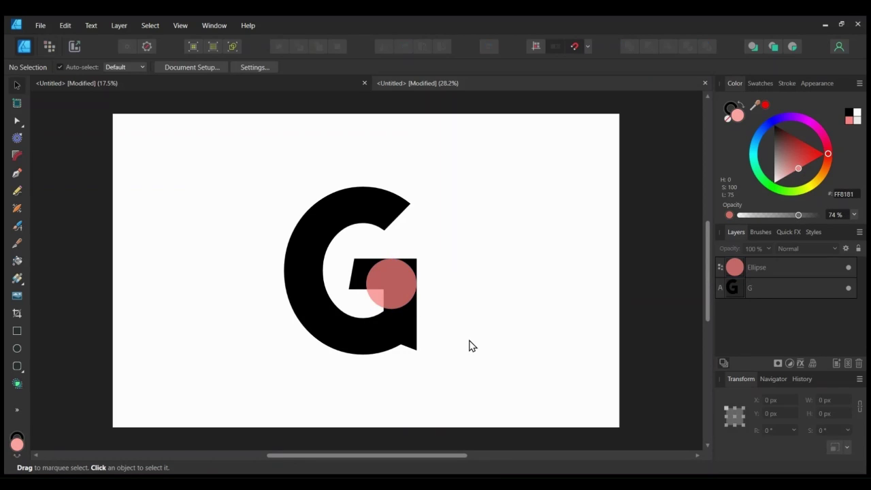
Duplicate the circle straight down along the G's right edge so the copy overlaps the original's lower part
scroll(469, 336, up, 2)
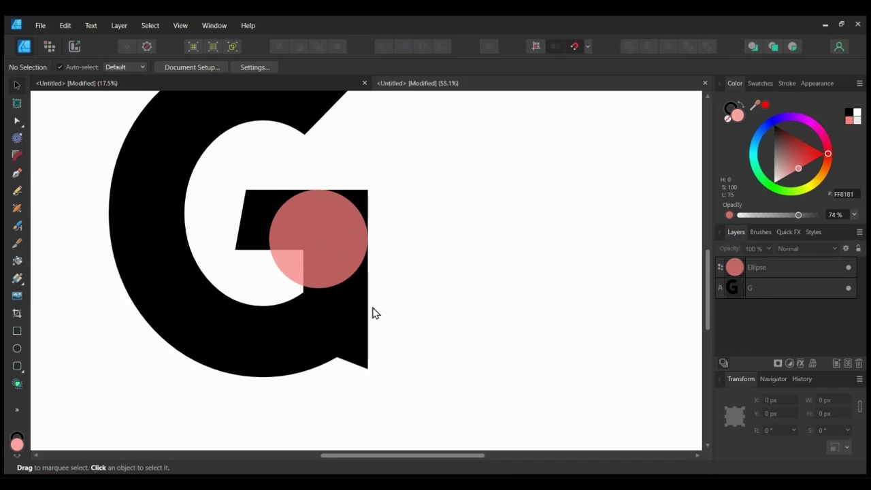
drag(469, 365, 444, 368)
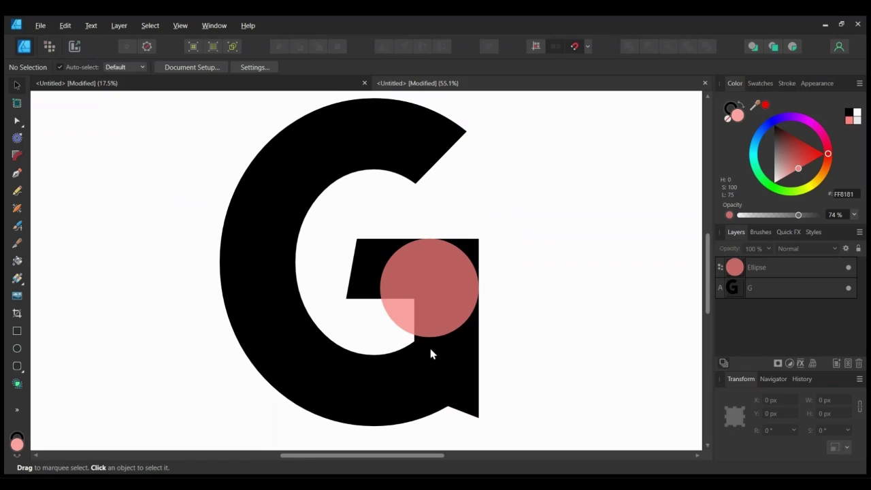
click(440, 317)
ctrl+drag(440, 312, 449, 368)
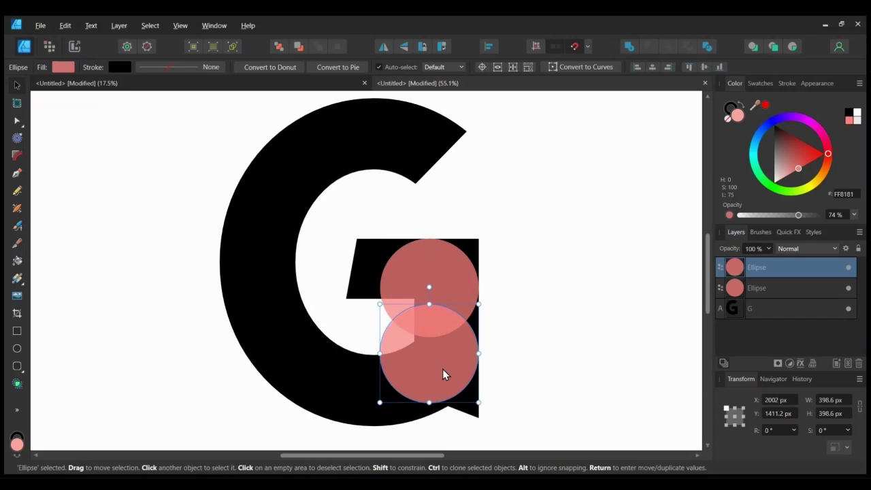
Add two more overlapping circle copies along the G's lower bowl, fitting the last one against the outer left curve
drag(443, 372, 306, 364)
scroll(305, 365, up, 3)
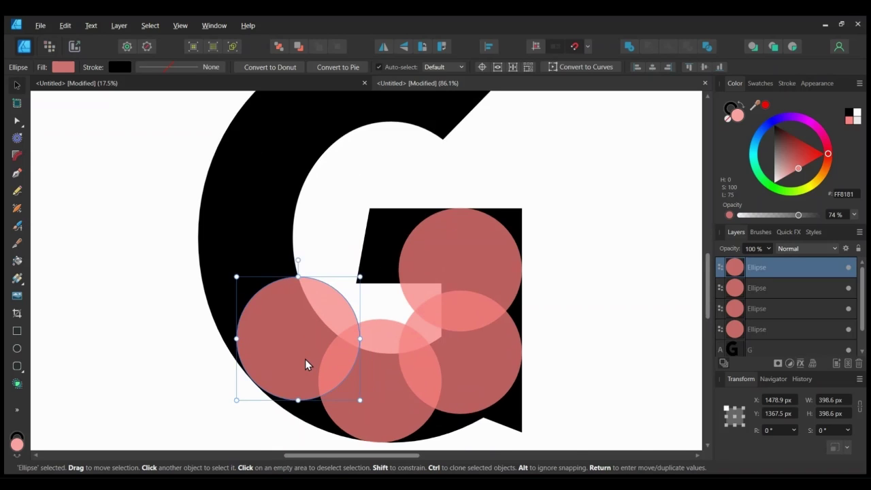
scroll(289, 374, up, 2)
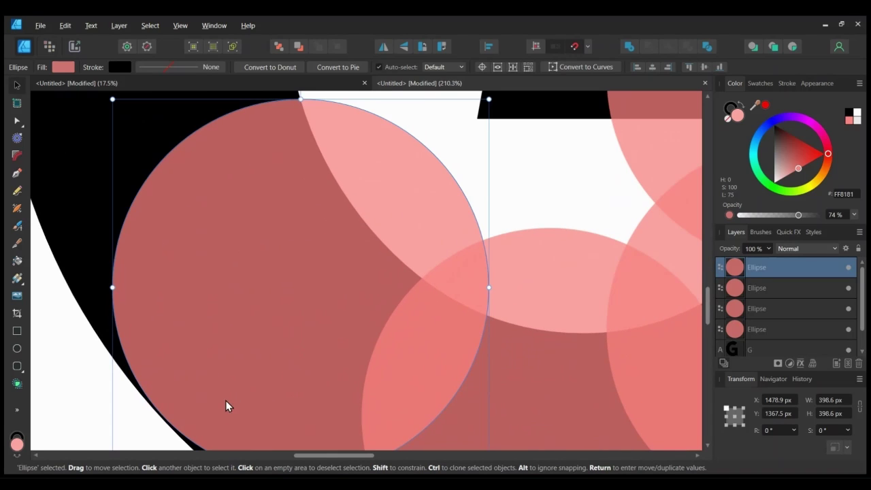
drag(226, 407, 229, 406)
scroll(288, 386, down, 4)
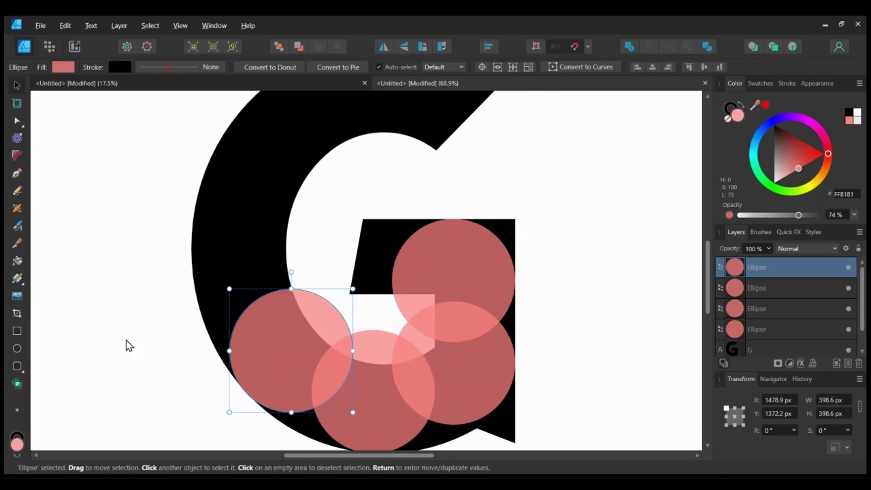
Draw a rectangle about 514 × 192 px across the G's left stem, its bottom edge level with the first circle's centre
click(17, 332)
drag(165, 237, 324, 288)
drag(245, 236, 229, 254)
click(17, 85)
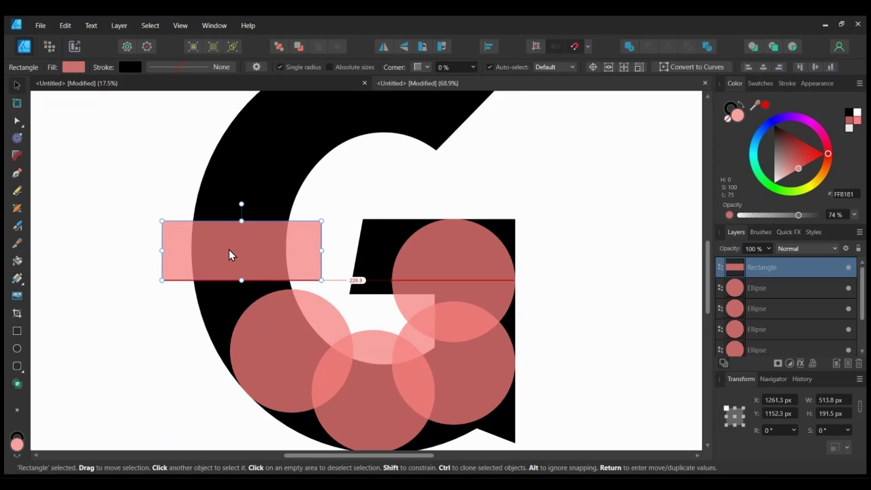
Add two circle copies, one up the G's left curve overlapping the rectangle and one over the left part of the crossbar
click(286, 361)
drag(286, 360, 252, 304)
click(107, 317)
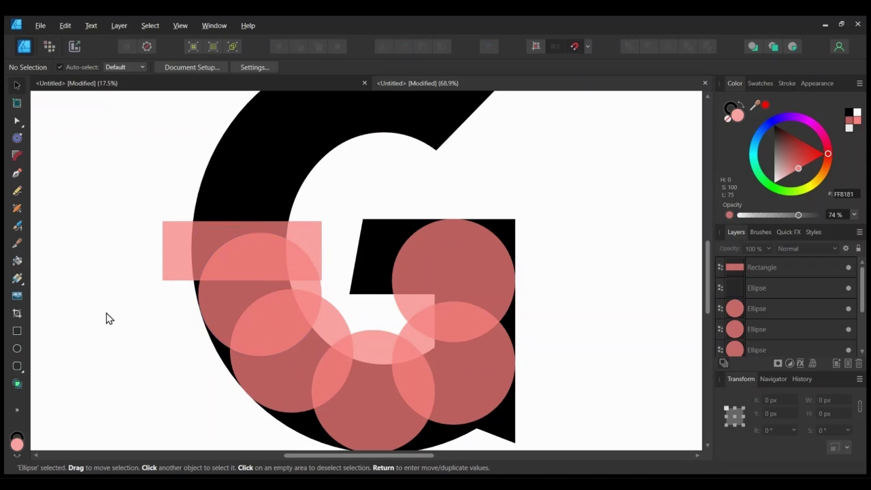
click(444, 265)
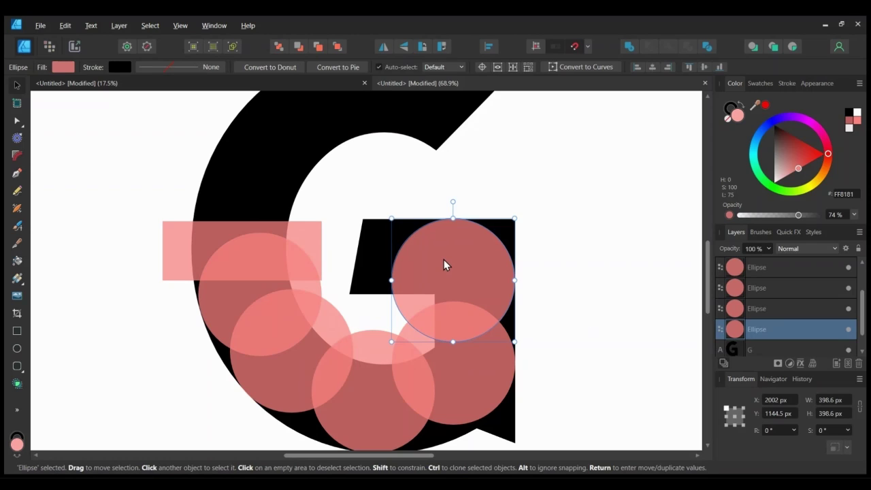
drag(444, 259, 382, 259)
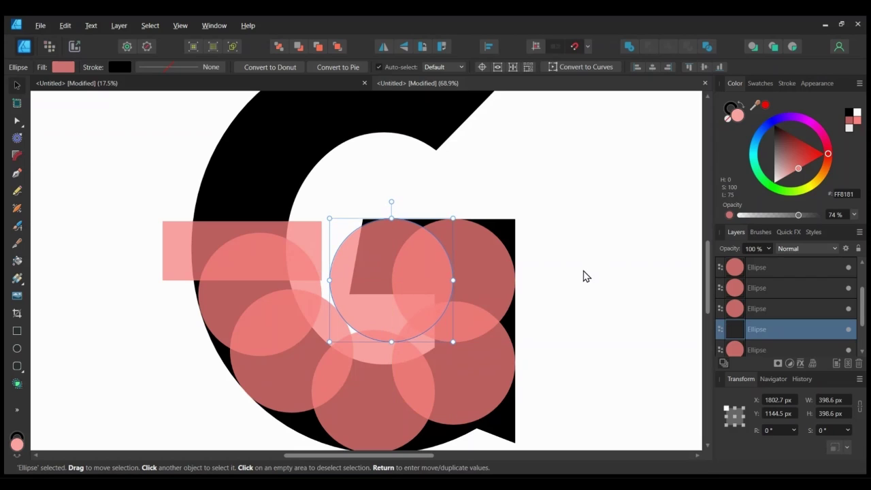
click(584, 276)
scroll(571, 275, down, 3)
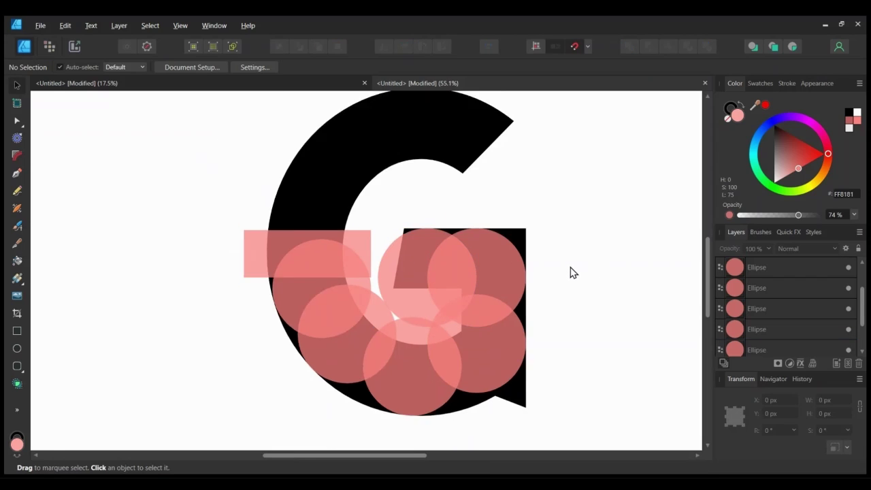
drag(167, 112, 622, 422)
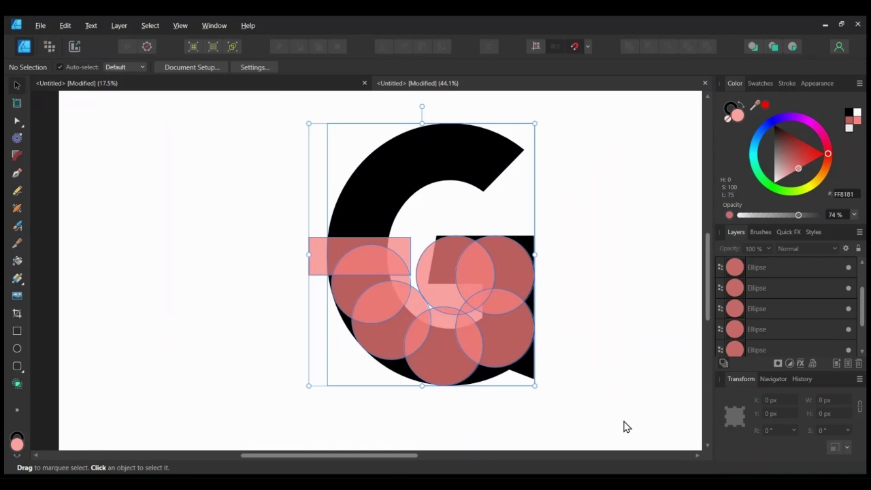
click(17, 384)
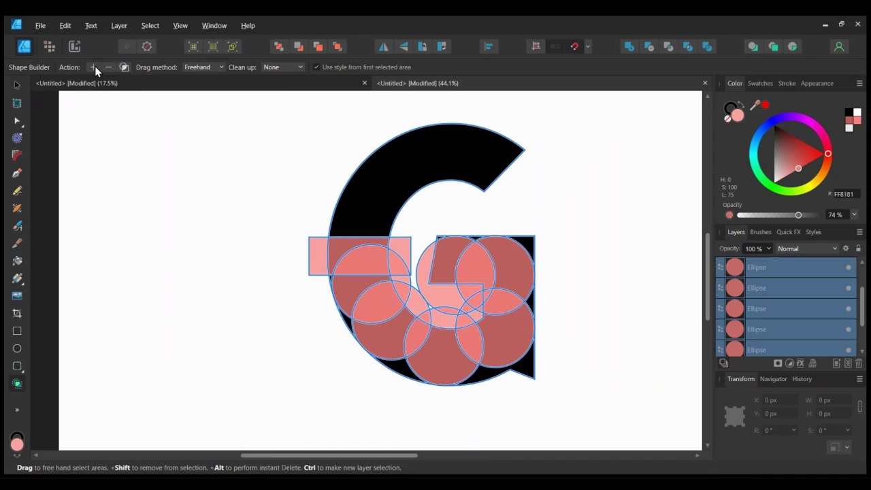
click(94, 68)
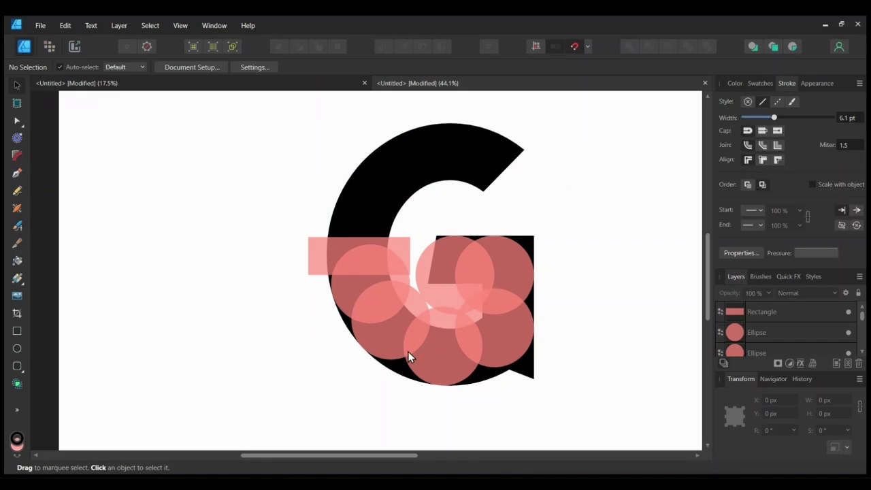
click(512, 345)
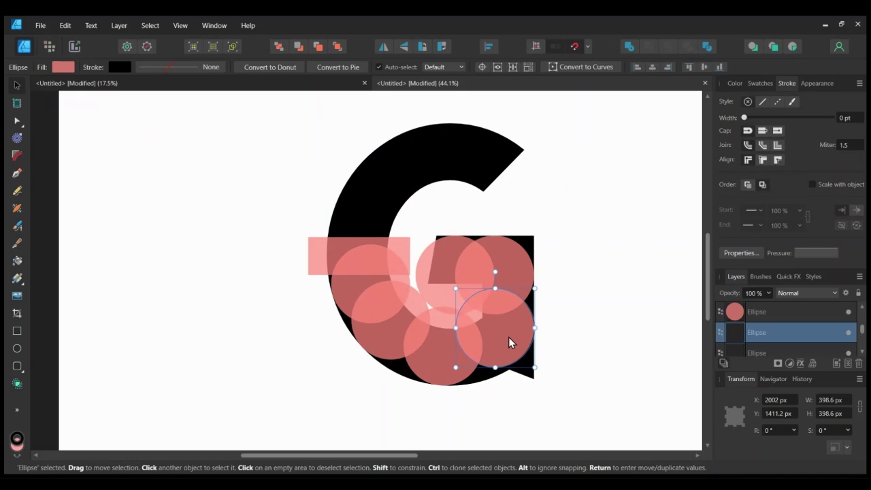
click(735, 83)
click(606, 344)
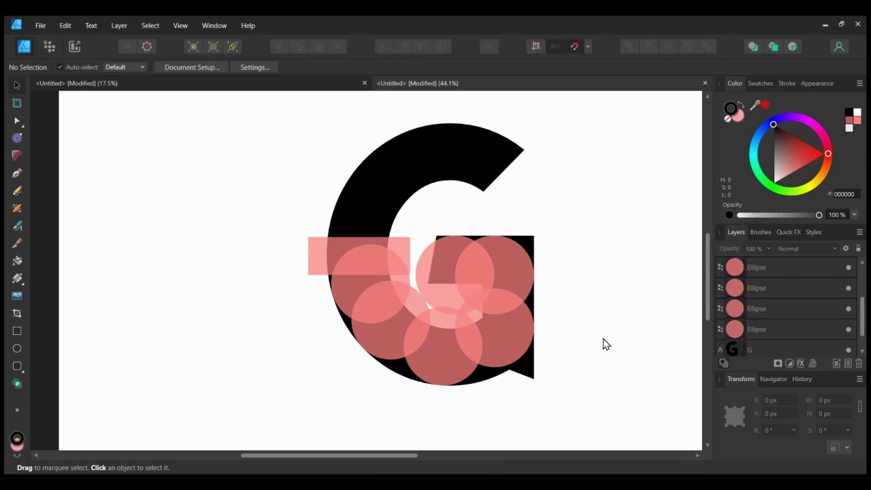
Select the G together with all the circles and the rectangle and activate the Shape Builder tool
drag(258, 92, 633, 438)
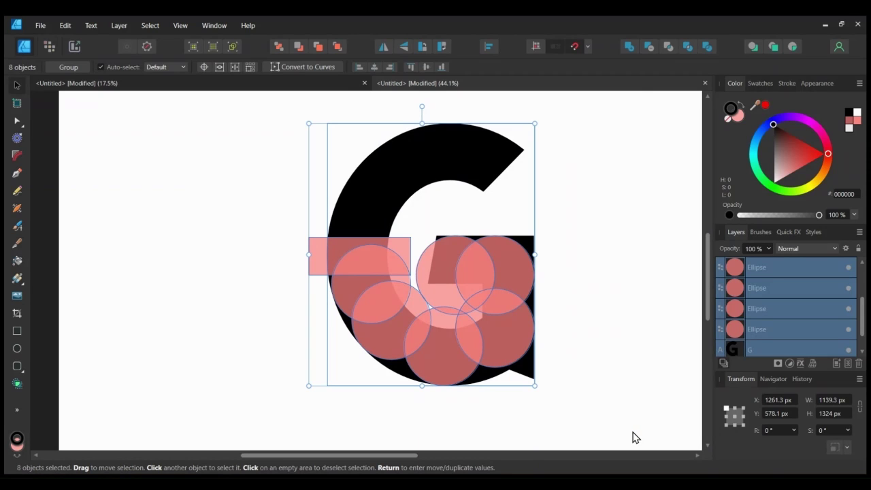
click(17, 385)
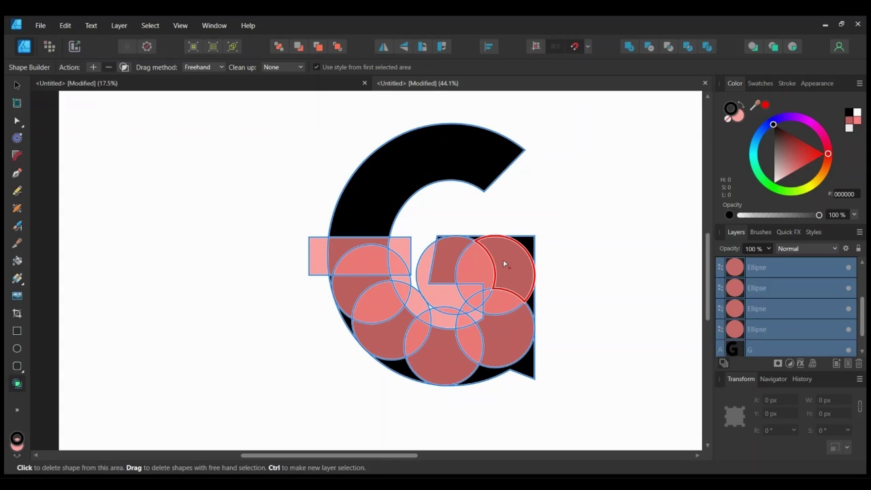
drag(502, 253, 505, 300)
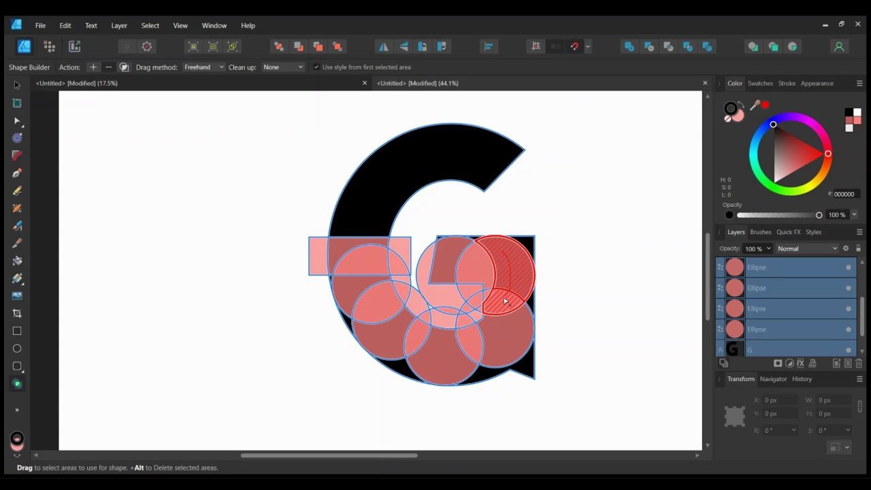
drag(492, 298, 495, 296)
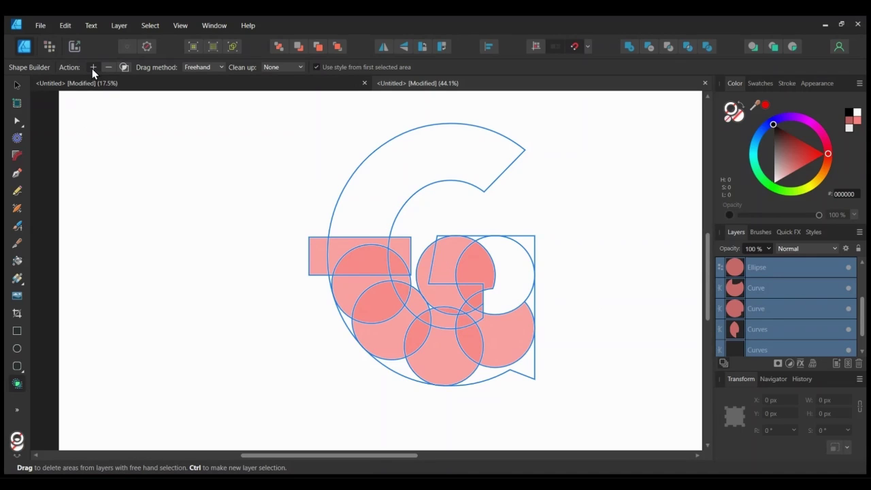
click(93, 67)
key(ctrl+z)
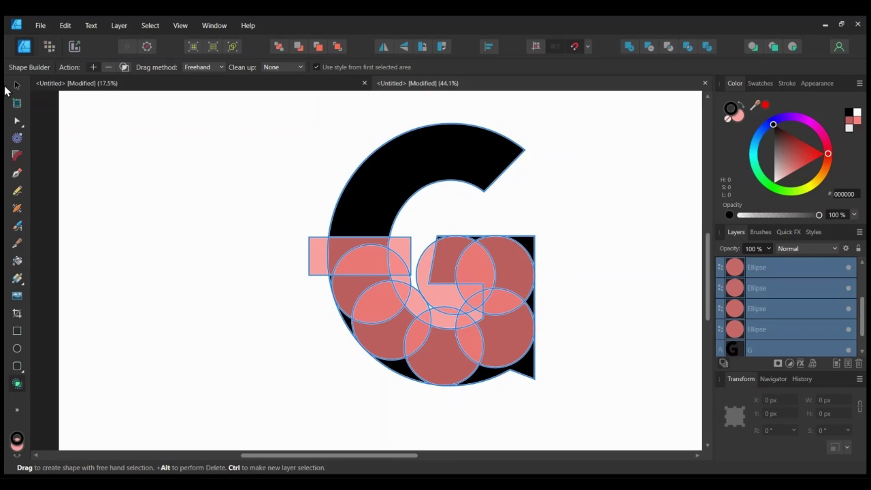
Combine the circle and rectangle areas inside the G's crossbar and lower bowl with the Shape Builder's add action
drag(505, 288, 491, 303)
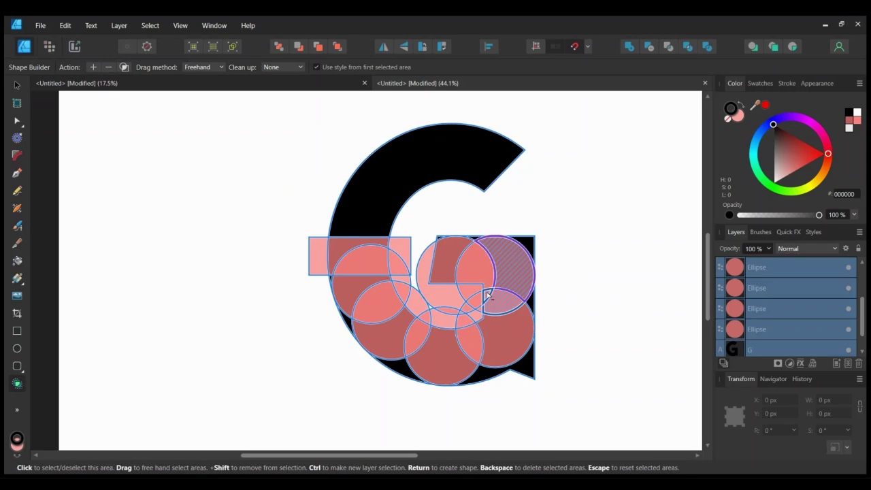
drag(489, 271, 452, 253)
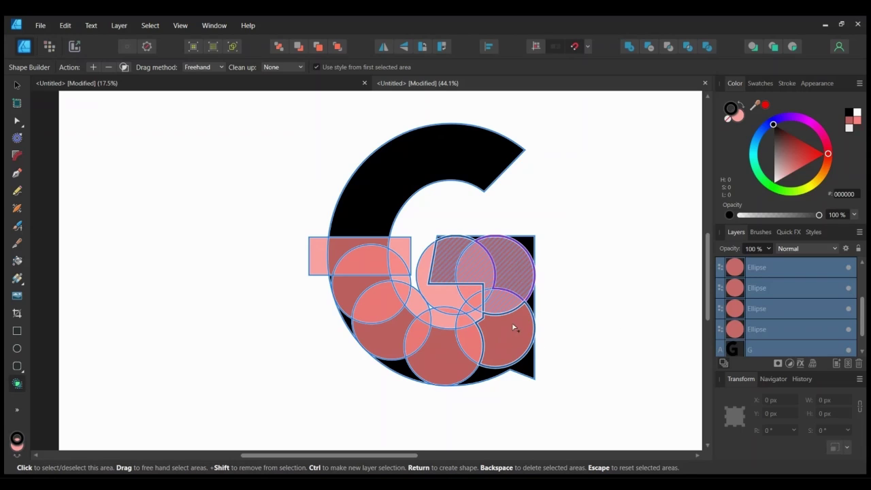
mouse_move(514, 328)
mouse_down()
mouse_move(478, 342)
mouse_move(452, 377)
mouse_move(418, 343)
mouse_move(449, 377)
mouse_move(389, 348)
mouse_move(384, 319)
mouse_move(372, 324)
mouse_move(343, 289)
mouse_move(362, 285)
mouse_move(380, 266)
mouse_move(380, 249)
mouse_move(340, 253)
mouse_up()
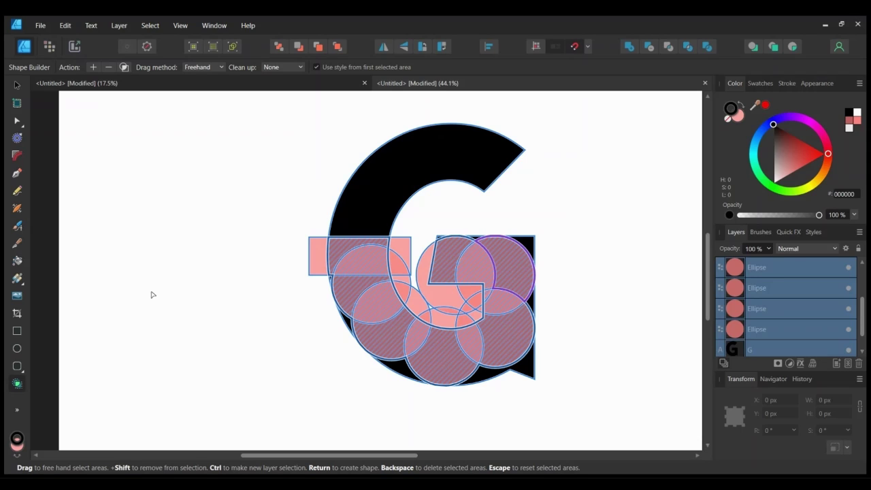
click(92, 68)
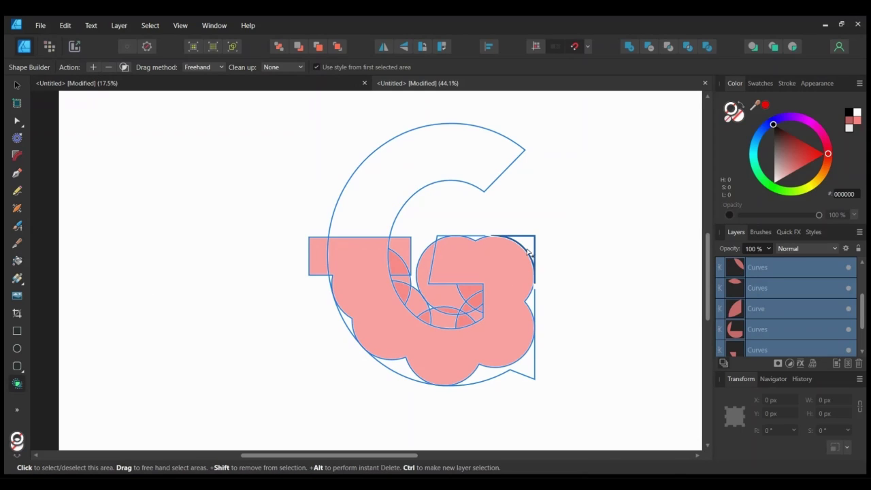
Undo the Shape Builder merges of the circle and rectangle areas inside the G
click(506, 308)
click(506, 308)
key(ctrl+z)
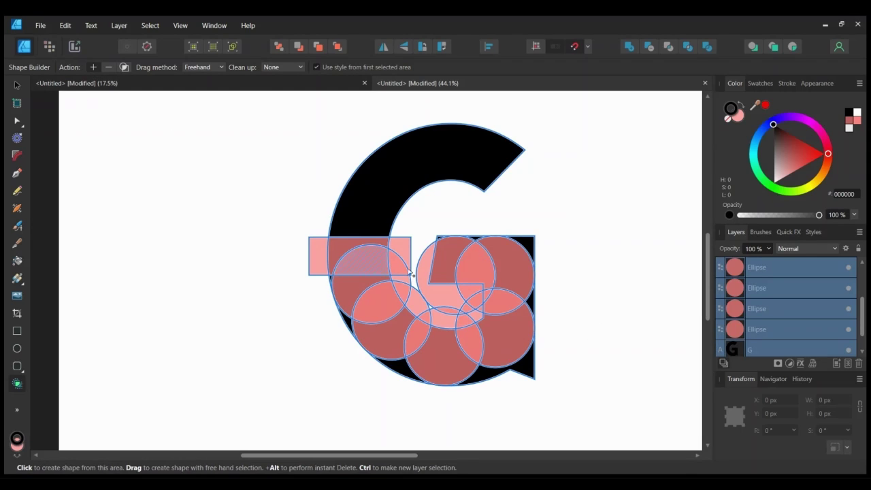
Combine the areas of each circle and of the stem rectangle into separate overlapping segments, working from the crossbar around the bowl with Shape Builder
mouse_move(509, 263)
mouse_down()
mouse_move(507, 297)
mouse_move(491, 299)
mouse_up()
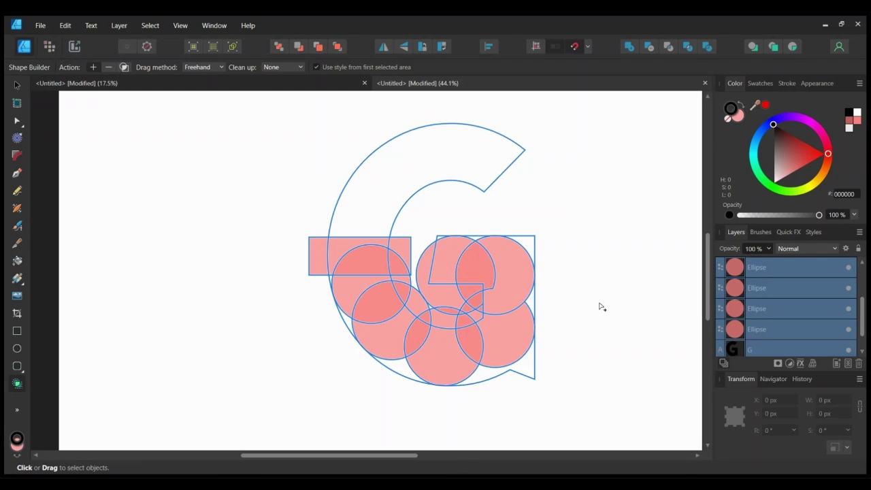
drag(477, 266, 458, 260)
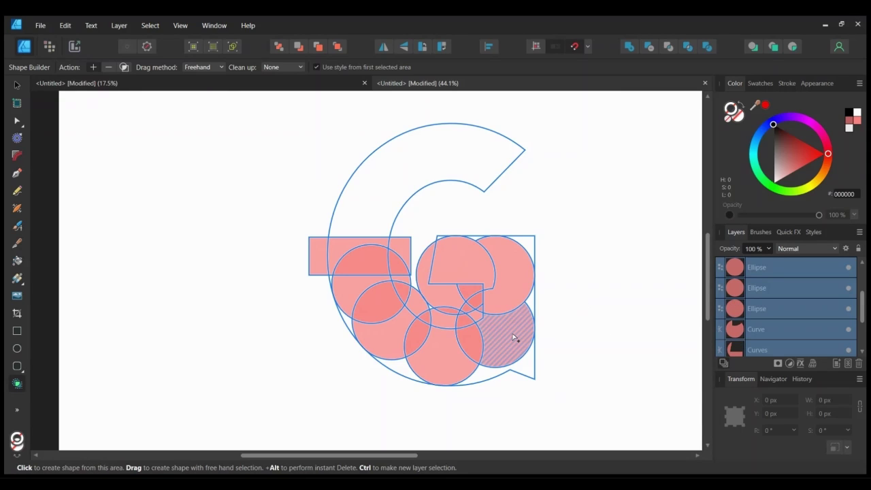
drag(514, 337, 476, 342)
mouse_move(445, 360)
mouse_down()
mouse_move(420, 339)
mouse_move(379, 331)
mouse_move(377, 313)
mouse_move(383, 346)
mouse_up()
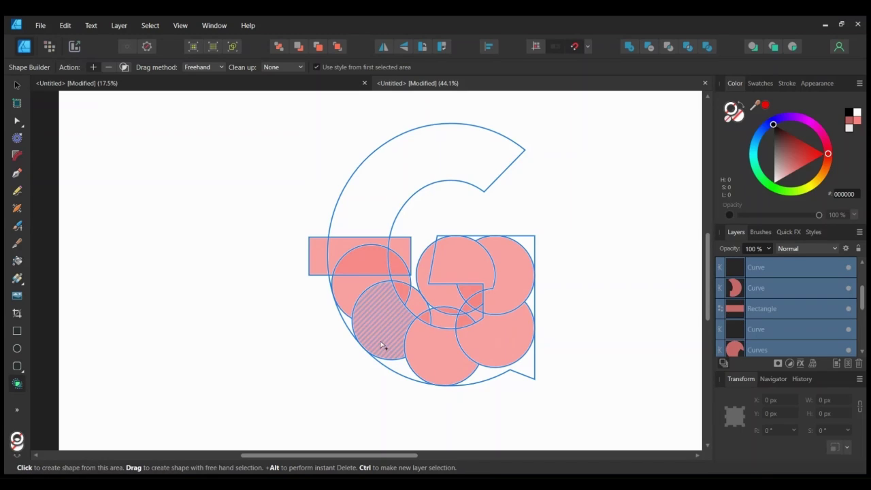
drag(366, 260, 352, 241)
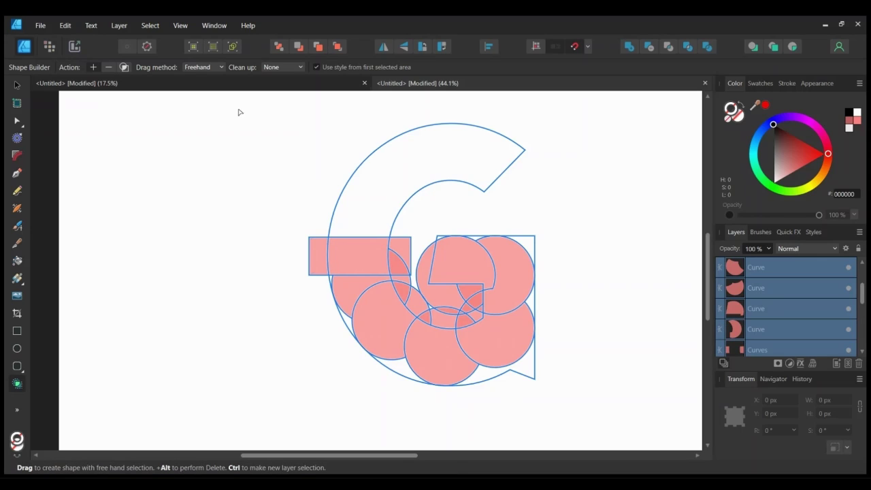
Delete the rectangle and circle parts outside the G's outline and inside its counter with the Shape Builder's subtract action
click(108, 67)
click(317, 265)
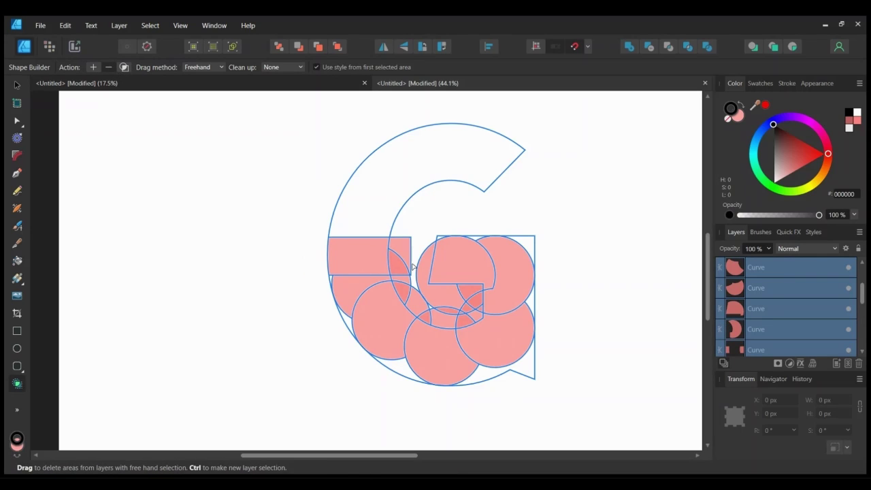
click(402, 268)
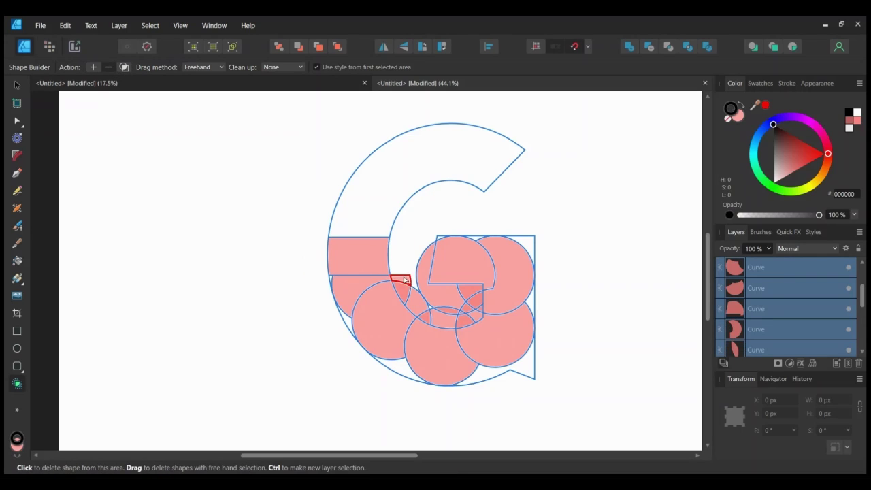
click(446, 310)
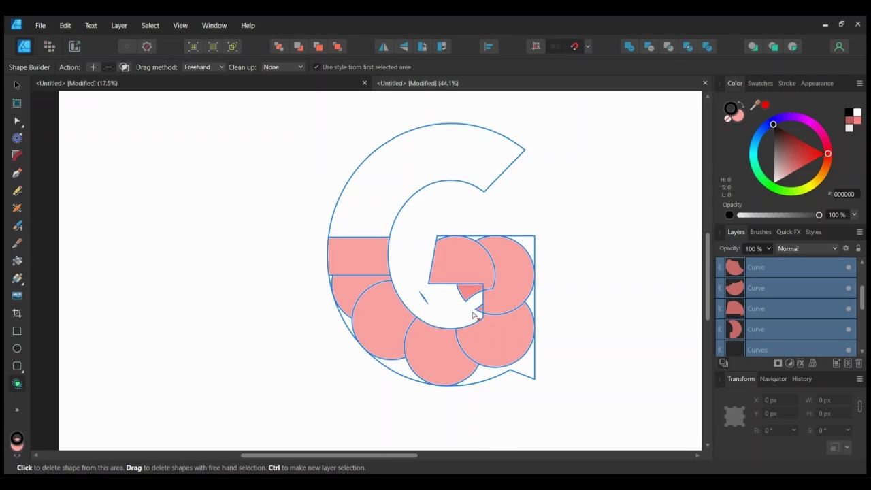
click(468, 296)
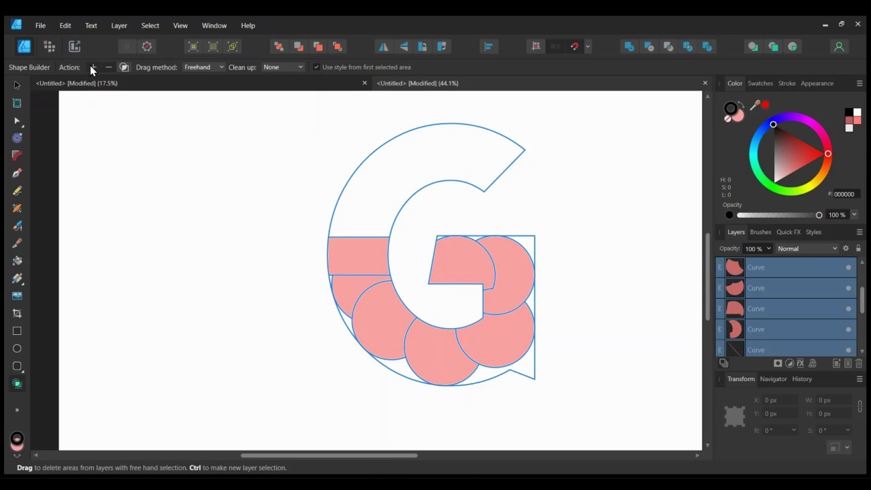
Select all the G pieces, give them a 7.2 pt stroke and expand the strokes into shapes
click(14, 83)
click(603, 315)
click(524, 269)
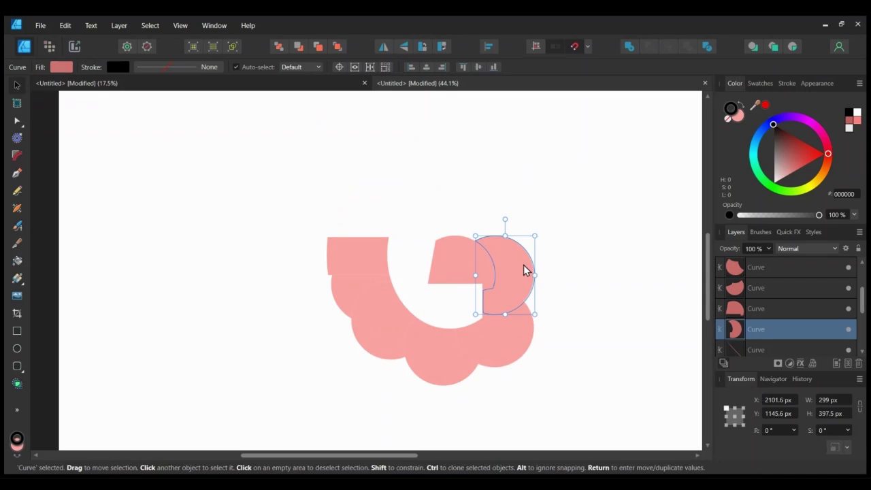
click(499, 267)
drag(184, 112, 647, 436)
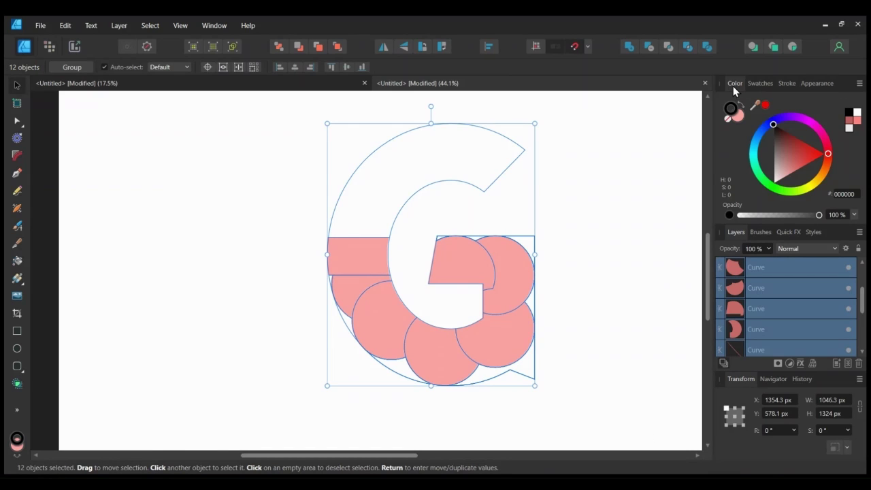
click(787, 83)
mouse_move(756, 118)
mouse_down()
mouse_move(744, 119)
mouse_move(778, 122)
mouse_up()
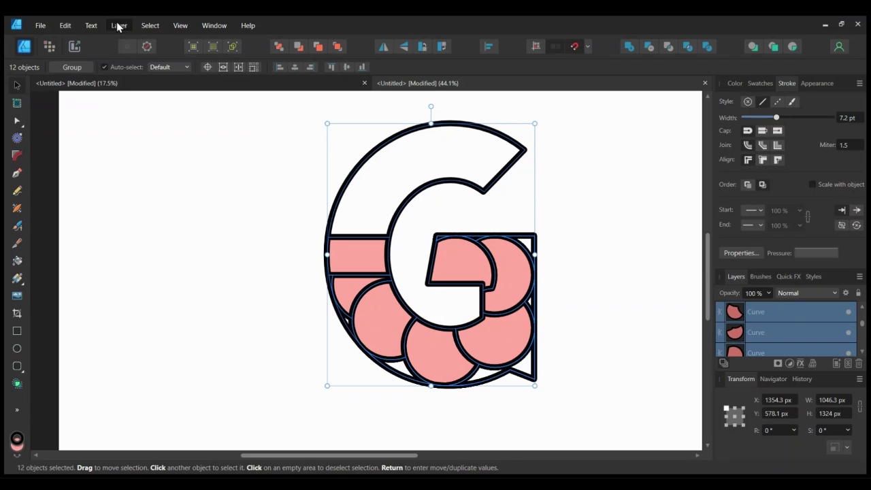
key(ctrl+alt+s)
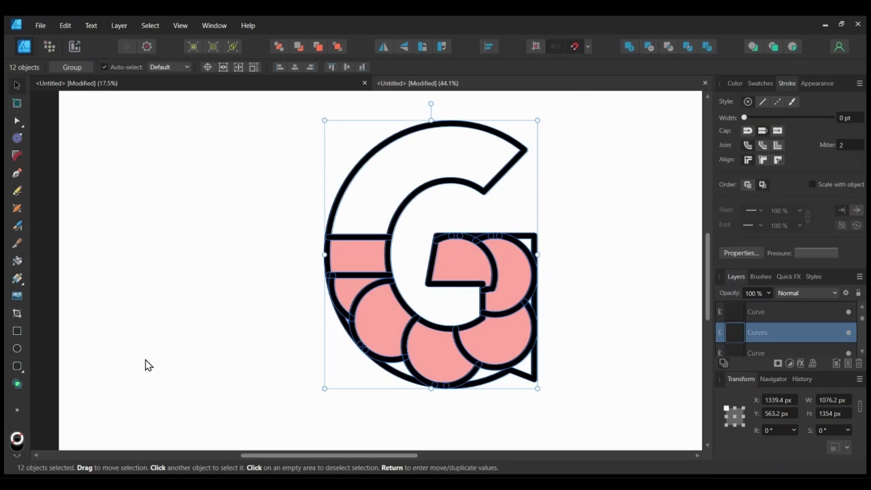
Select all the pieces and delete the expanded stroke strips around the stem block and between the lower-left bowl segments with Shape Builder subtraction
click(218, 302)
drag(231, 115, 622, 431)
click(18, 386)
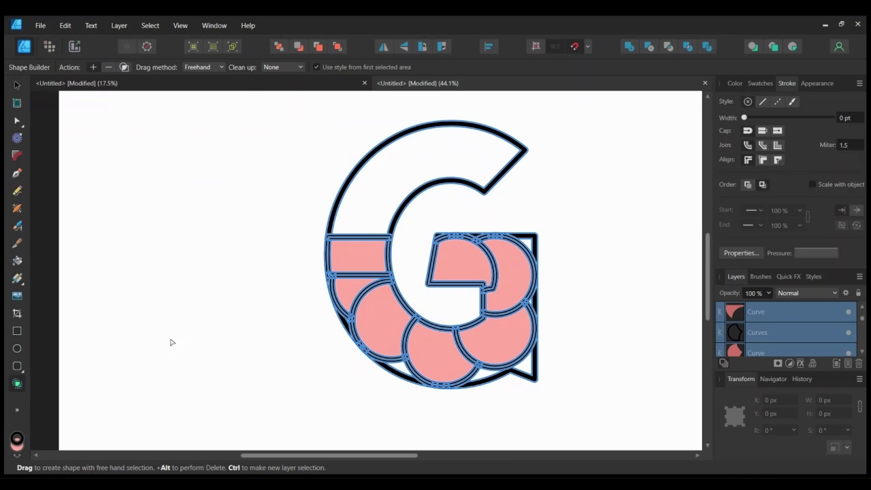
click(108, 67)
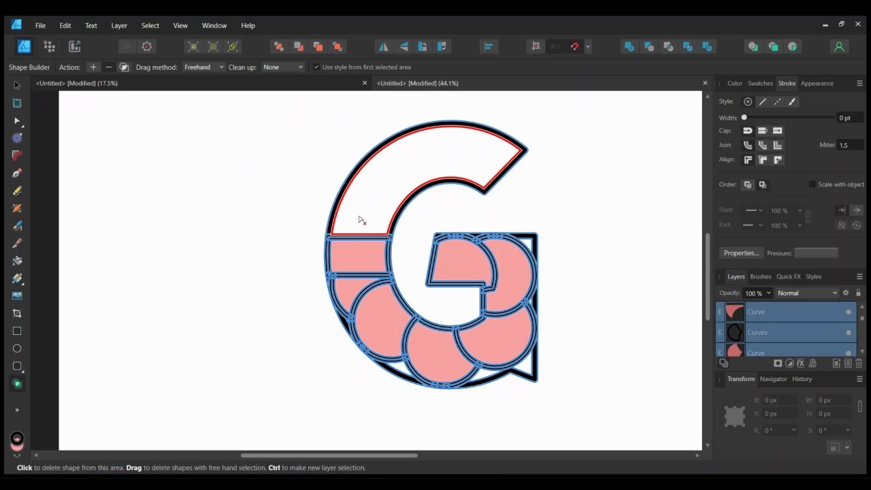
click(364, 278)
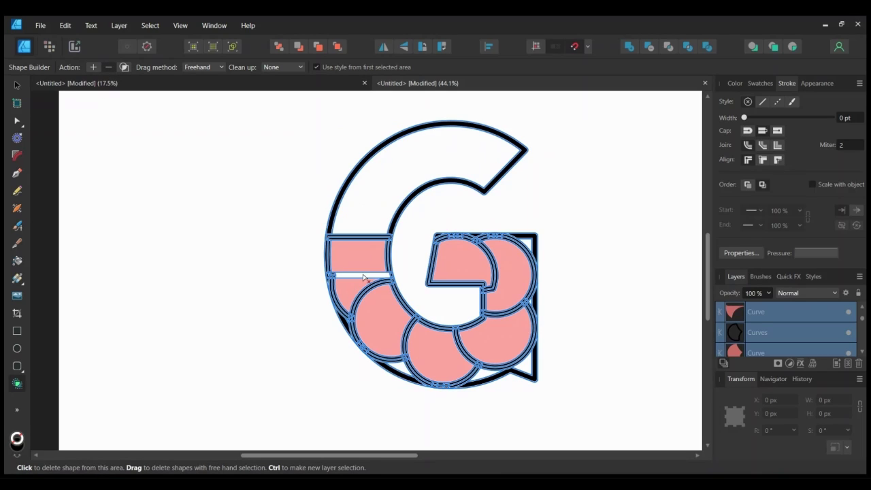
click(360, 241)
click(386, 255)
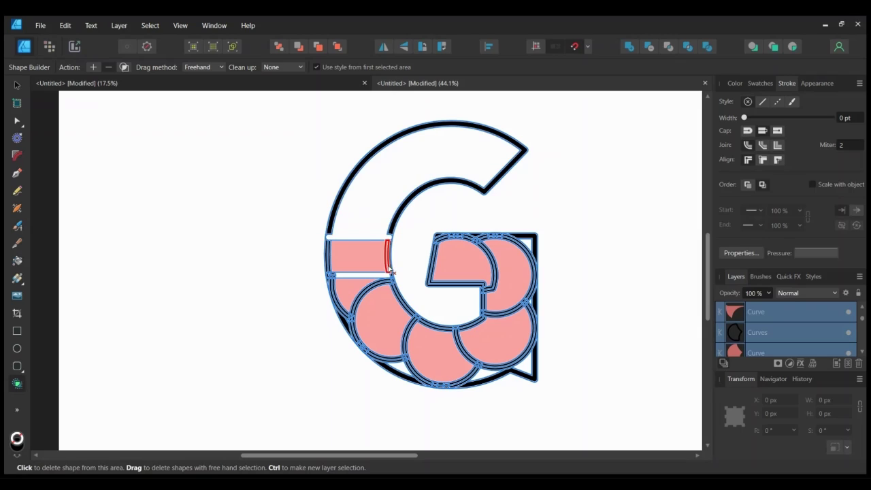
click(328, 258)
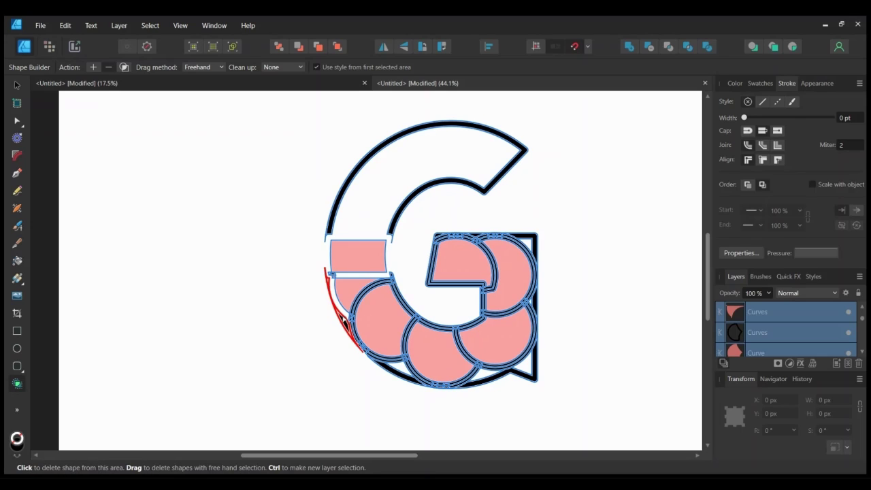
click(359, 310)
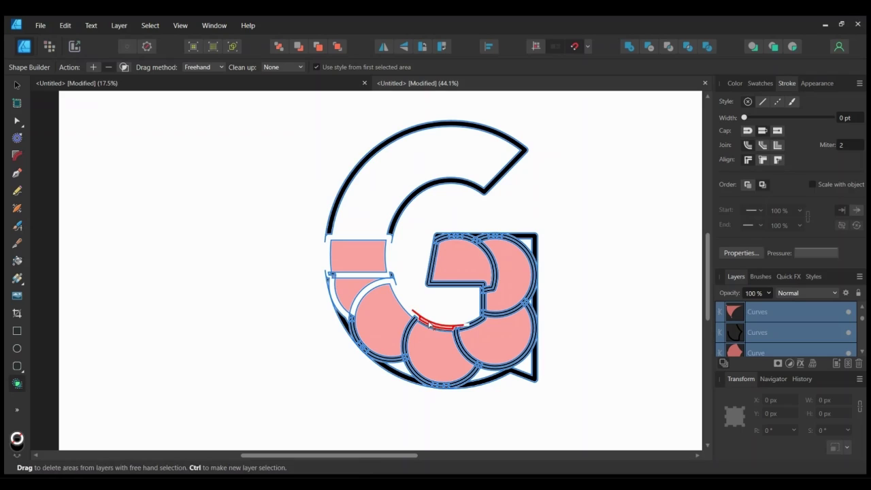
click(410, 337)
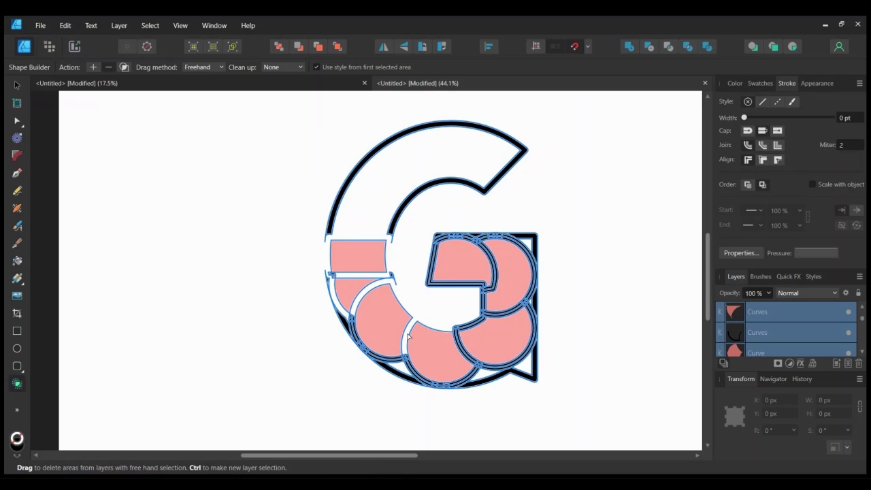
Reselect all the pieces and subtract the outer black outline strips beneath the lower-left and bottom bowl segments
ctrl+click(406, 366)
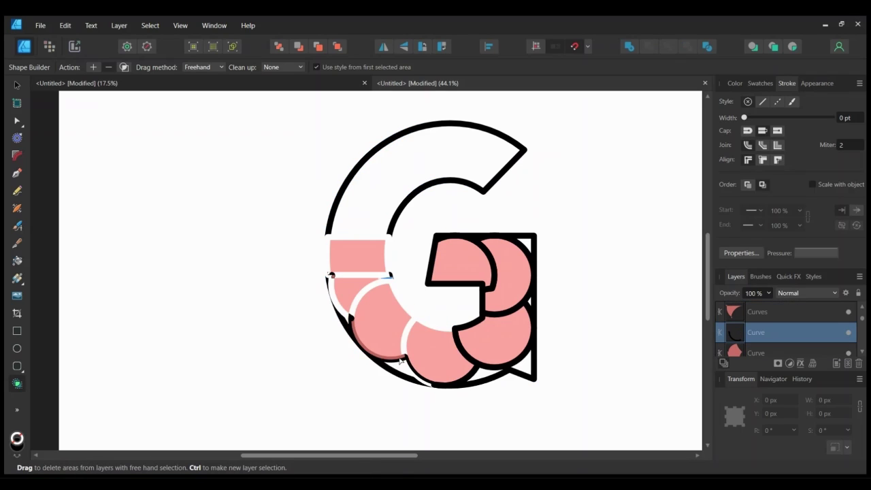
click(16, 84)
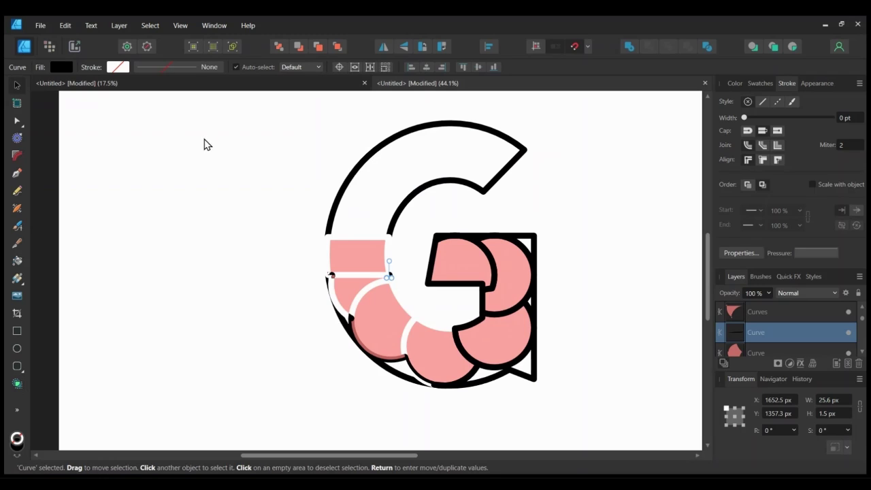
drag(189, 116, 651, 450)
click(16, 385)
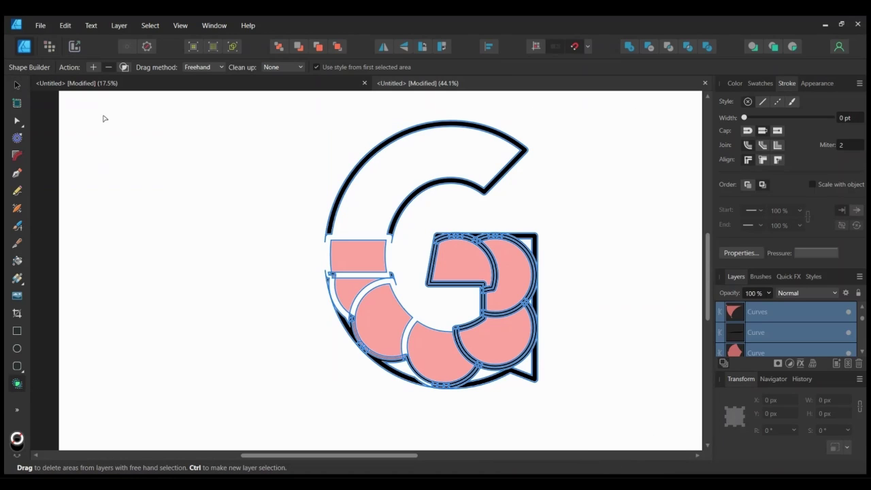
click(400, 360)
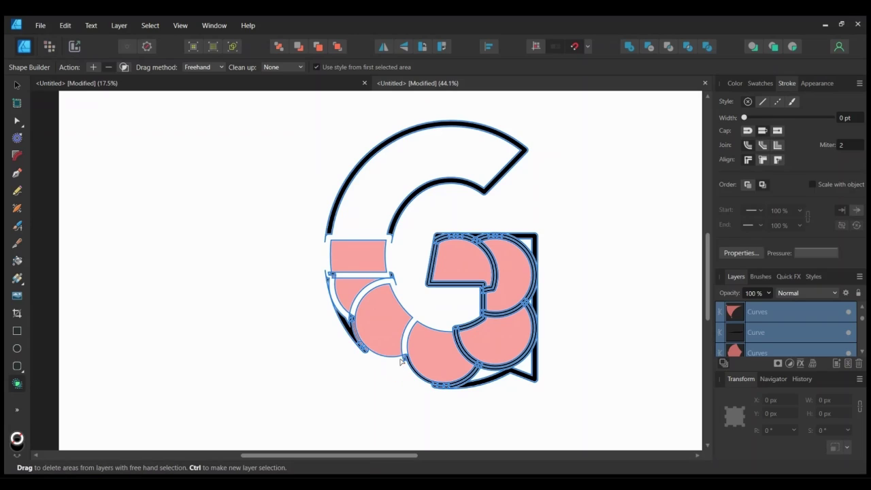
click(361, 349)
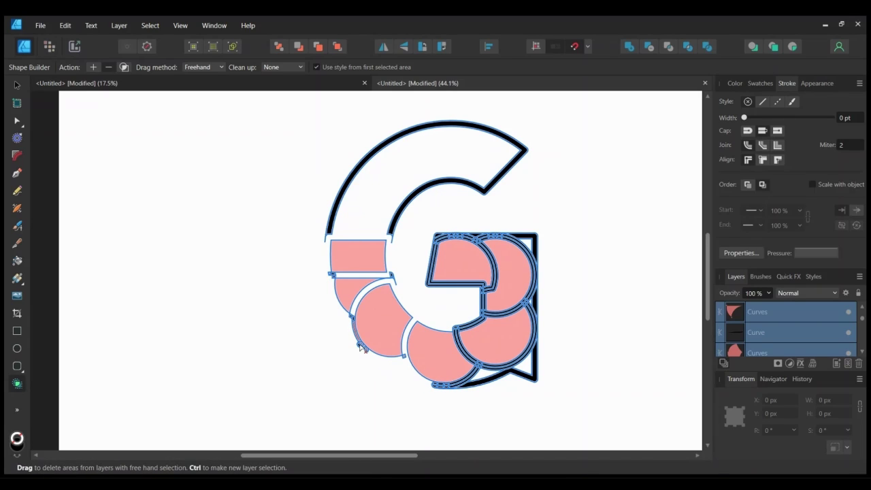
click(451, 390)
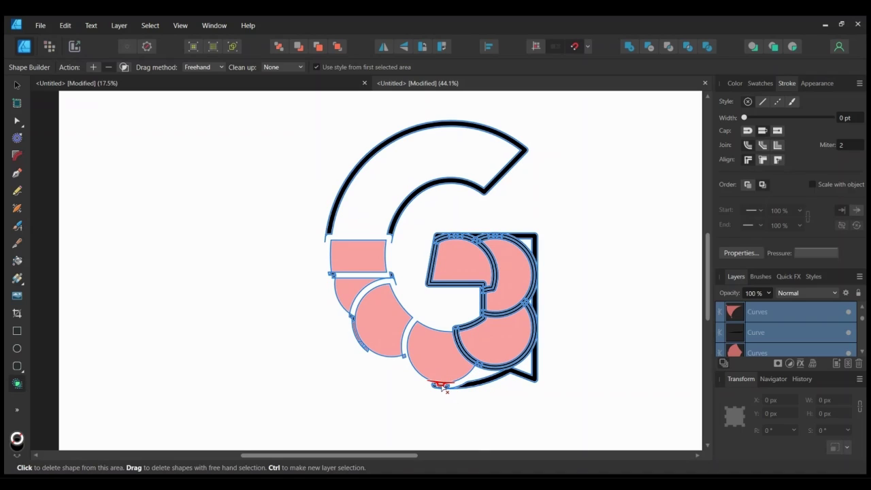
Reselect all the pieces and subtract the stroke strips and leftover outline around the bowl's lower-right segment
ctrl+click(444, 388)
click(19, 87)
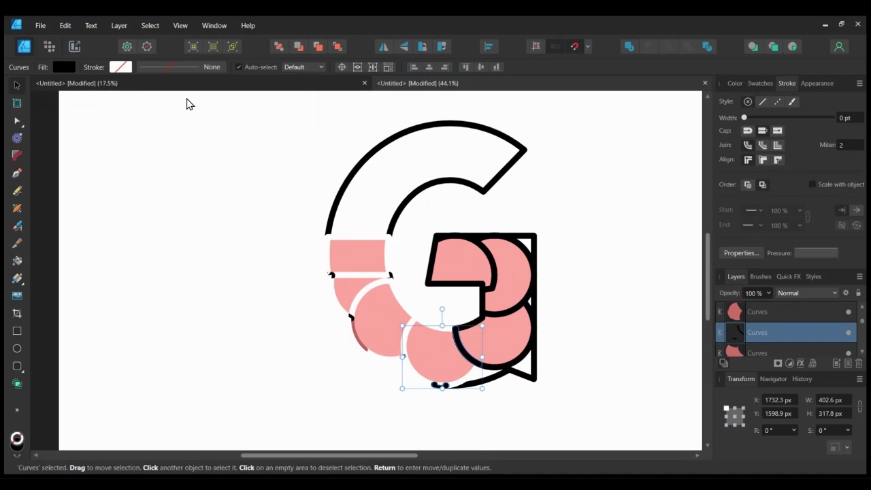
drag(186, 101, 615, 440)
click(19, 386)
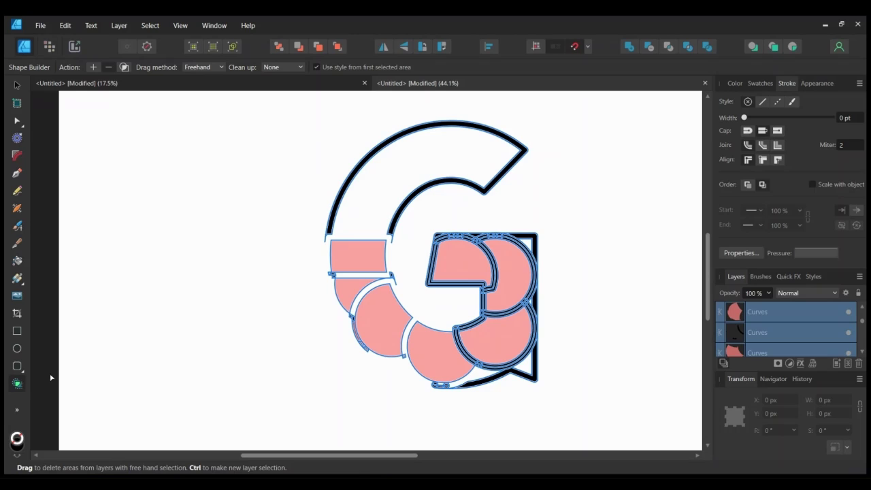
click(480, 376)
click(477, 363)
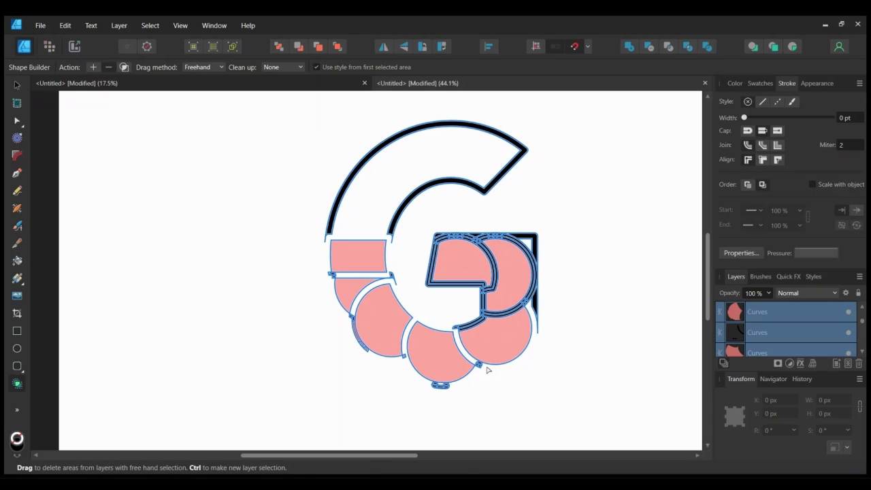
click(467, 334)
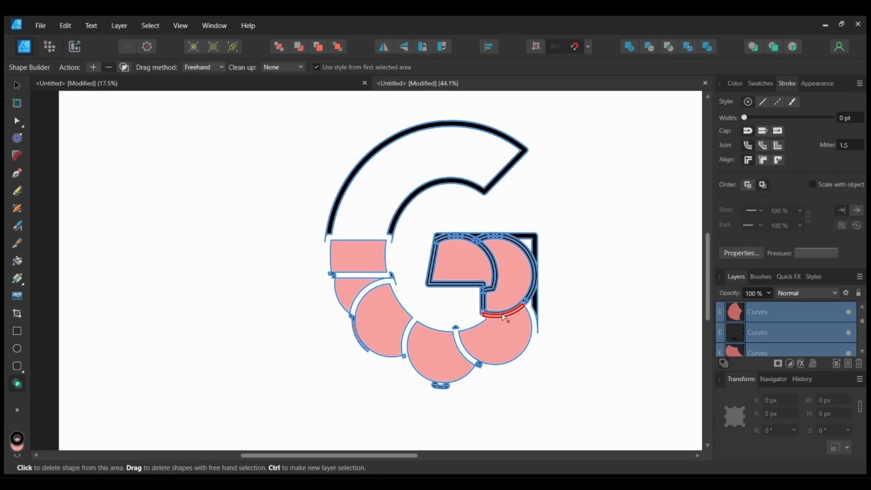
Subtract the stroke strips beneath the upper-right segment, between the two crossbar segments and along the crossbar's left and lower edges
click(482, 314)
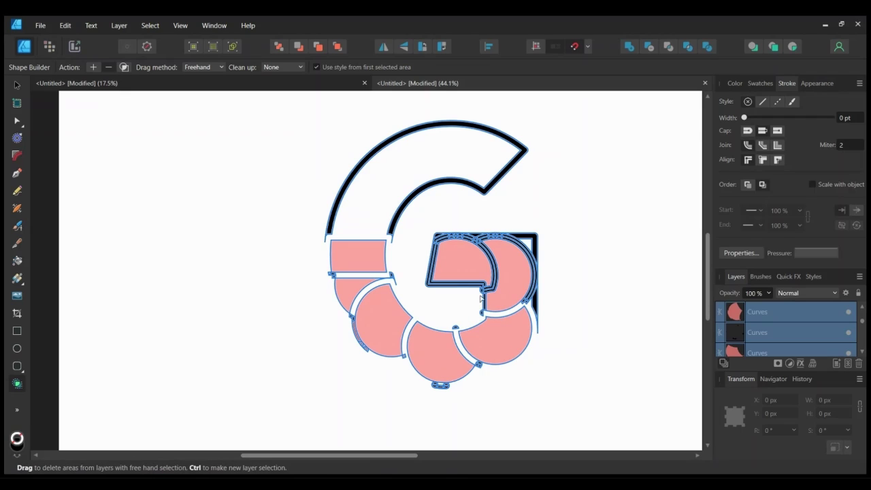
click(492, 274)
click(493, 276)
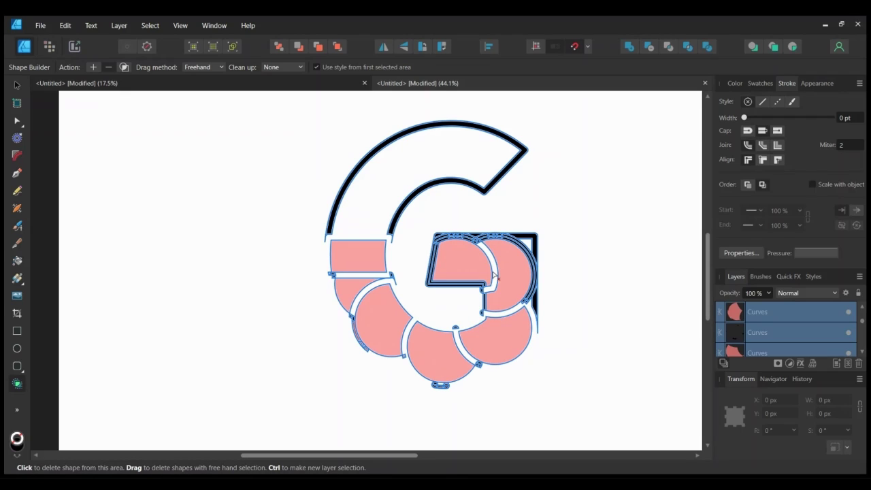
click(431, 275)
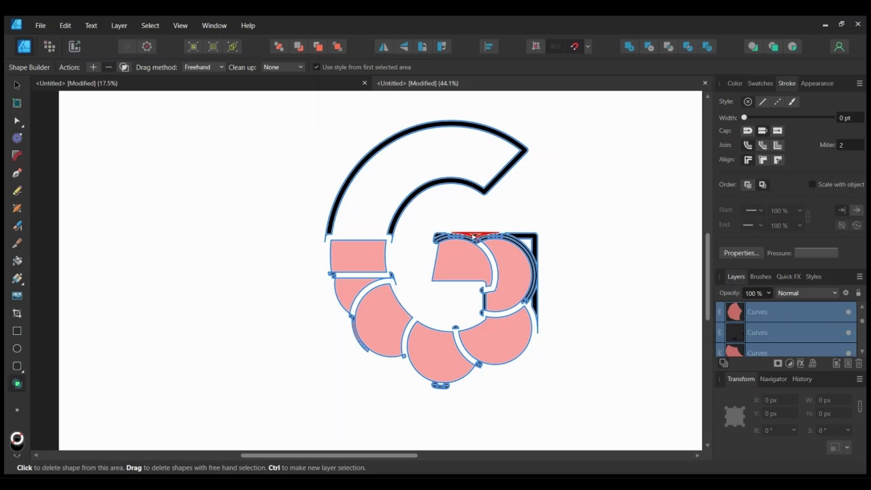
Reselect all the G pieces and reactivate the Shape Builder tool
click(355, 340)
click(14, 87)
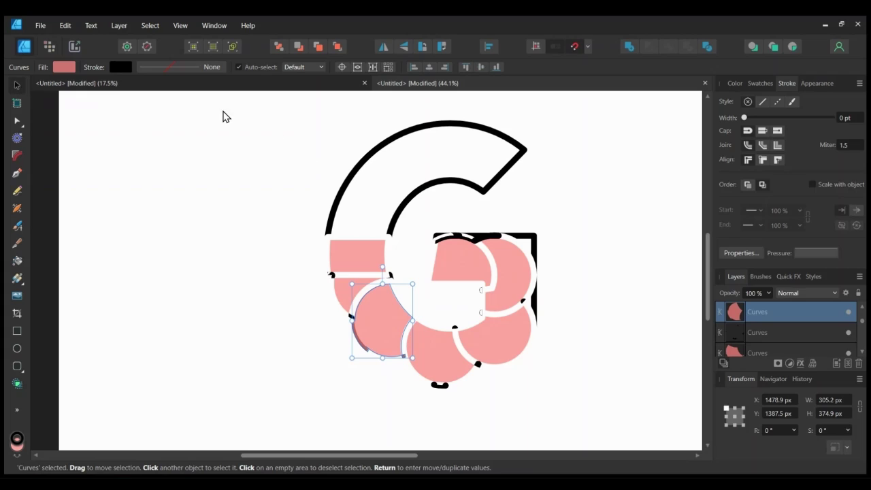
drag(223, 117, 640, 429)
click(17, 383)
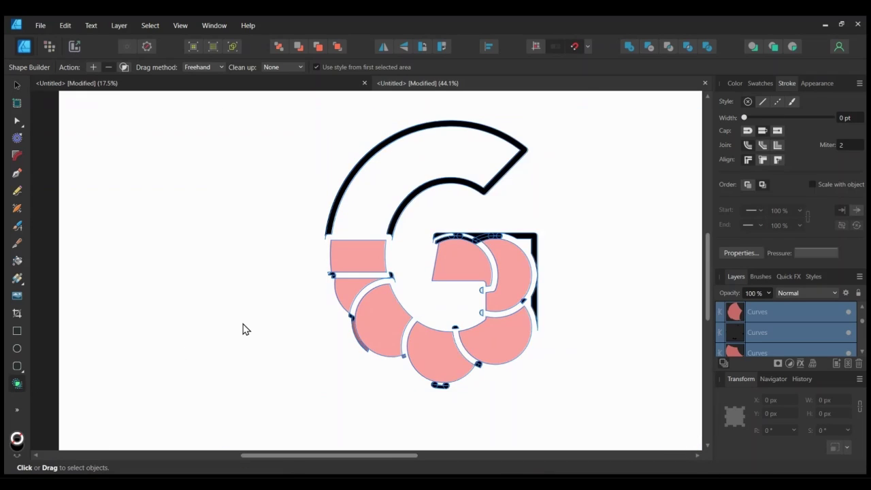
Subtract the black fragments along the lower-left segment's outer edge and at both ends of the gap beneath the left block
scroll(246, 329, up, 3)
drag(532, 370, 301, 327)
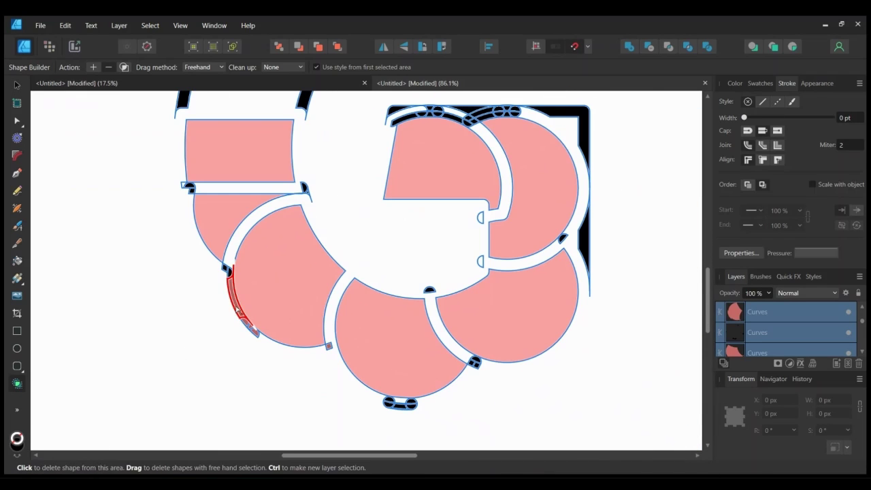
click(237, 310)
click(252, 333)
click(228, 273)
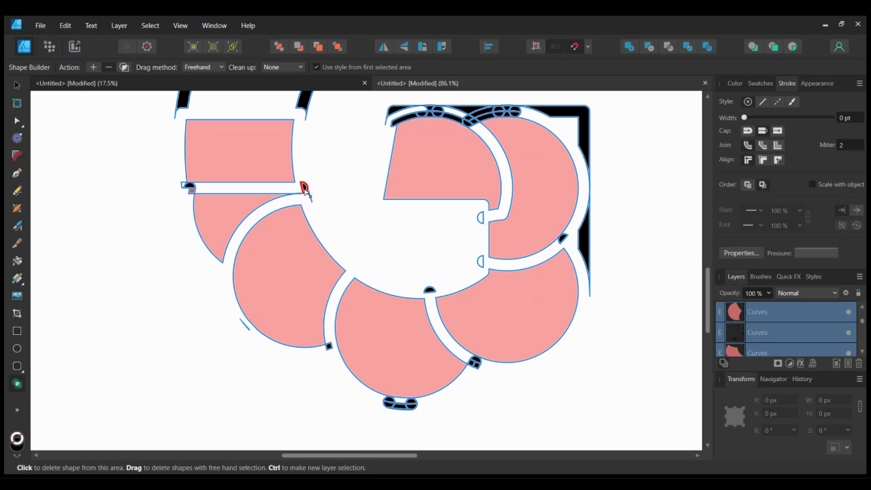
click(305, 189)
key(v)
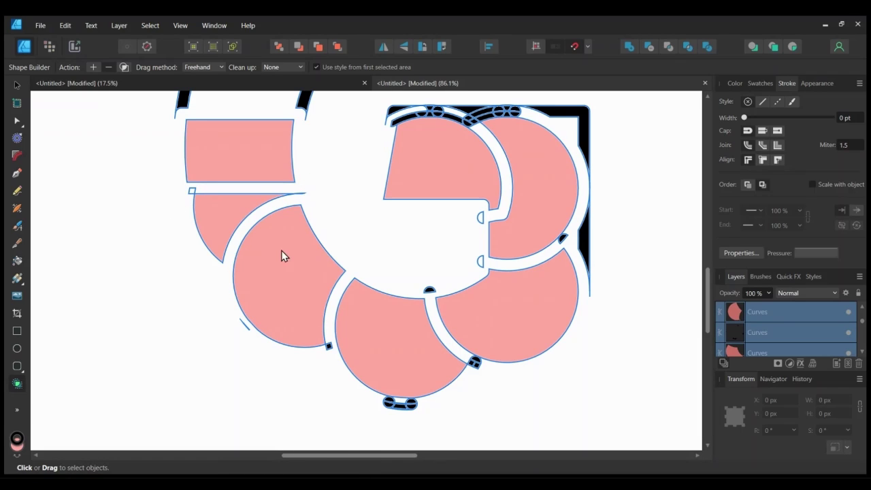
Delete the leftover black curves object around the bottom segment's gaps and undo the extra deletion that follows
click(390, 407)
key(v)
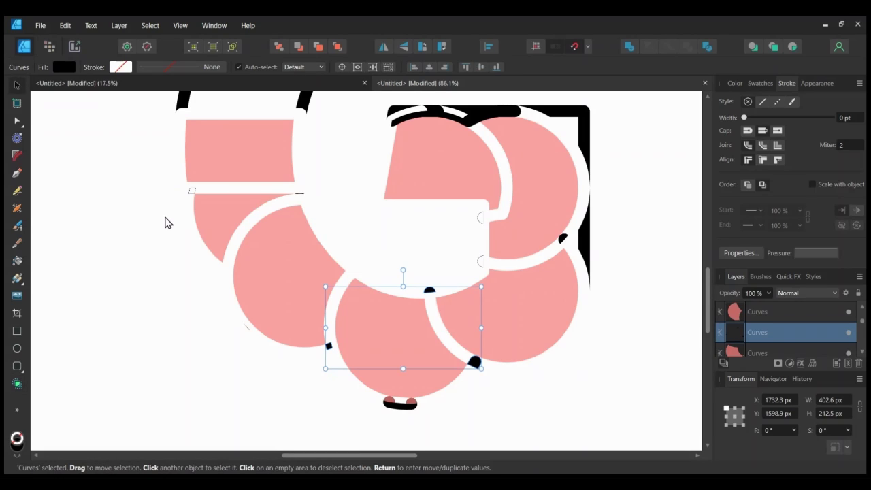
key(Delete)
key(Delete)
key(ctrl+z)
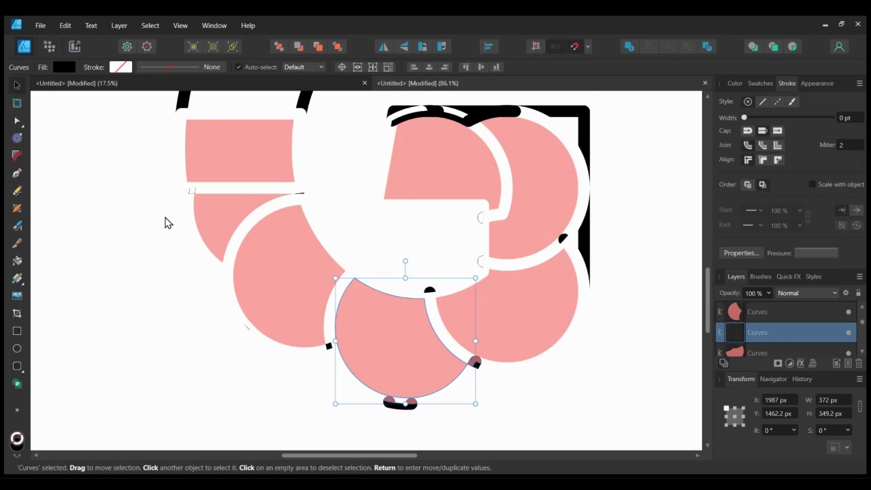
Reselect all the G pieces and subtract the black leftover at the outer end of the gap between the bottom and lower-right segments
scroll(403, 207, down, 2)
scroll(402, 204, up, 1)
scroll(401, 211, down, 5)
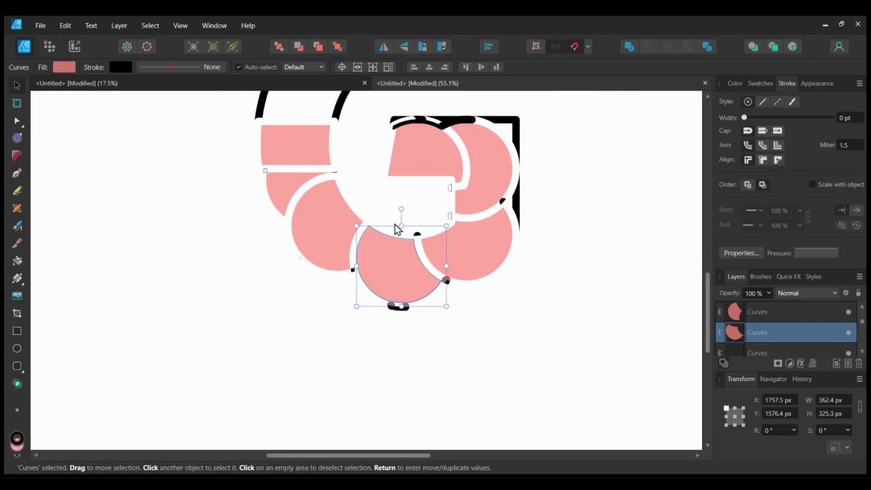
drag(278, 92, 287, 160)
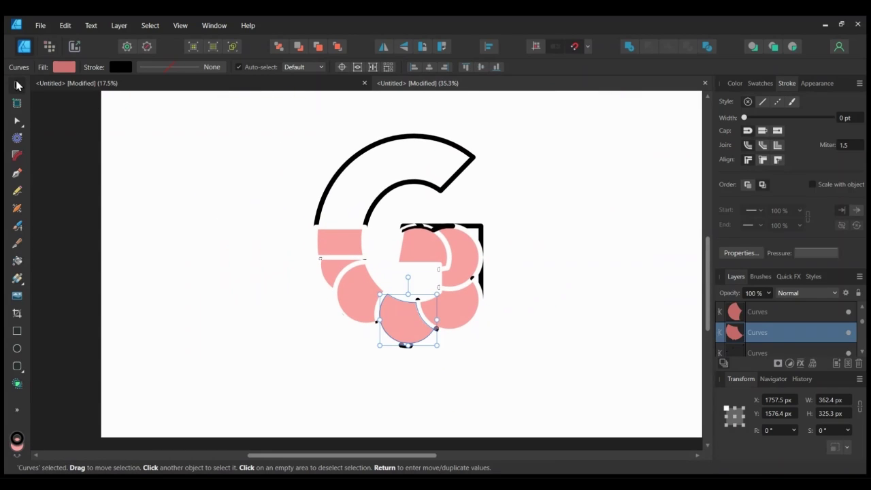
drag(218, 117, 539, 364)
click(17, 384)
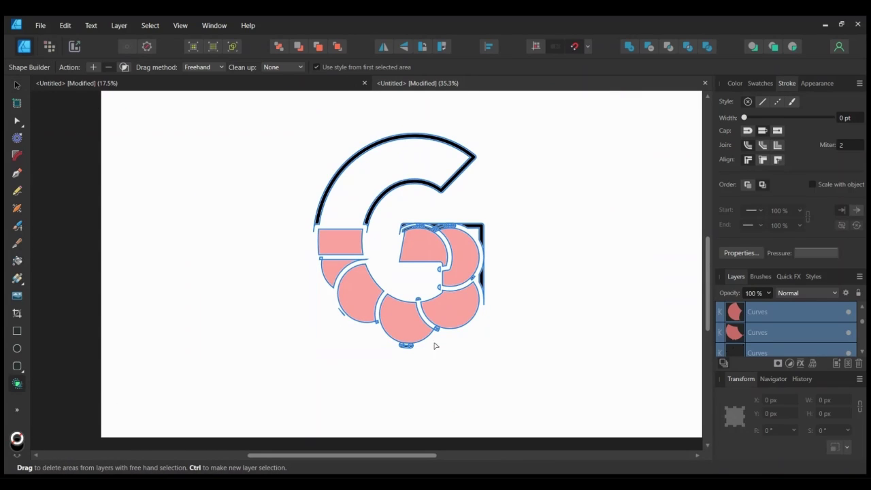
scroll(424, 315, up, 7)
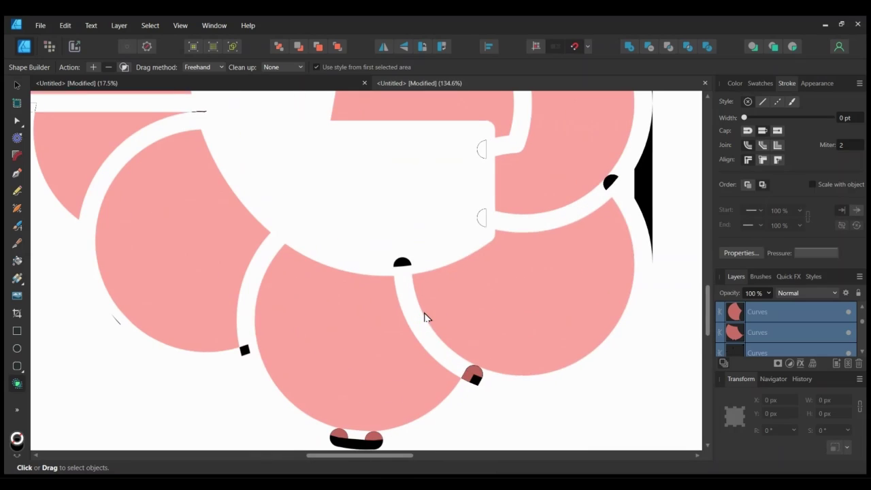
click(475, 375)
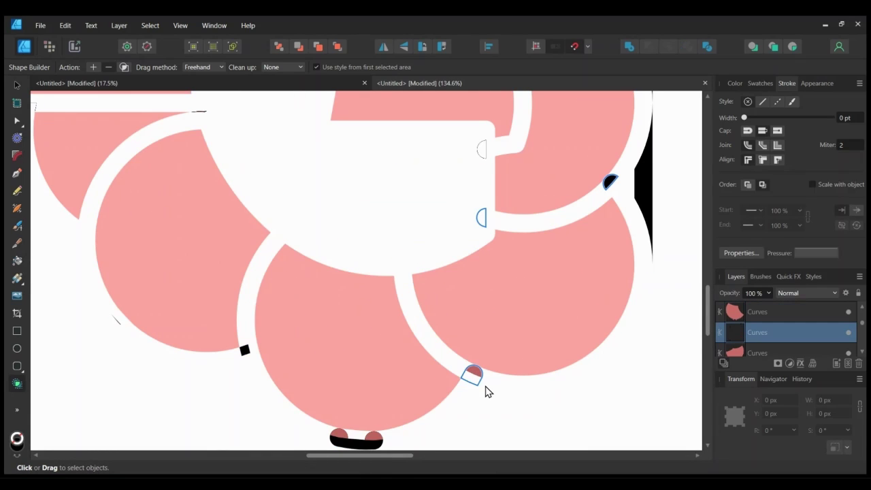
Reselect all the pieces and subtract the pink half-circle left at the outer end of the gap right of the bottom segment
scroll(486, 388, down, 5)
drag(209, 102, 594, 423)
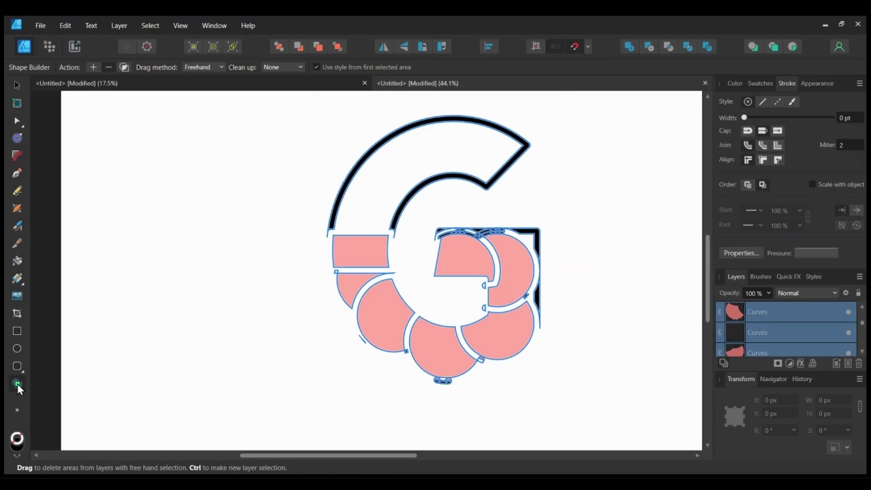
scroll(529, 350, up, 5)
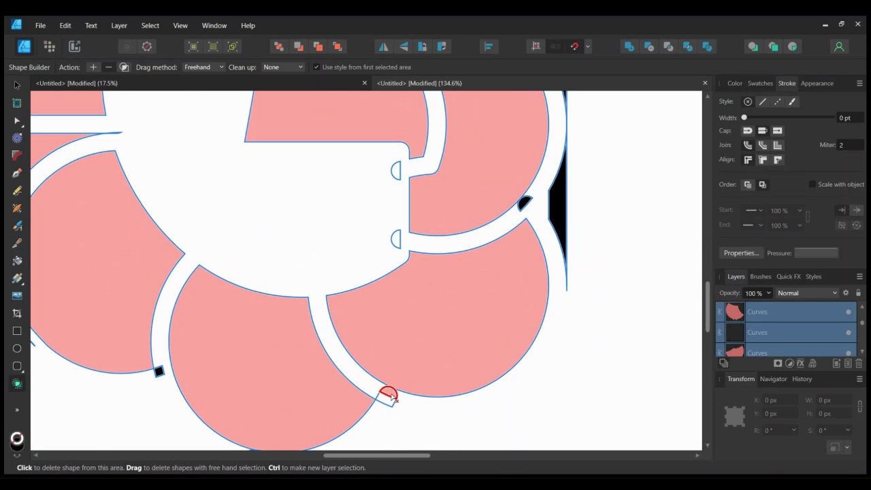
click(391, 397)
key(v)
scroll(455, 392, down, 2)
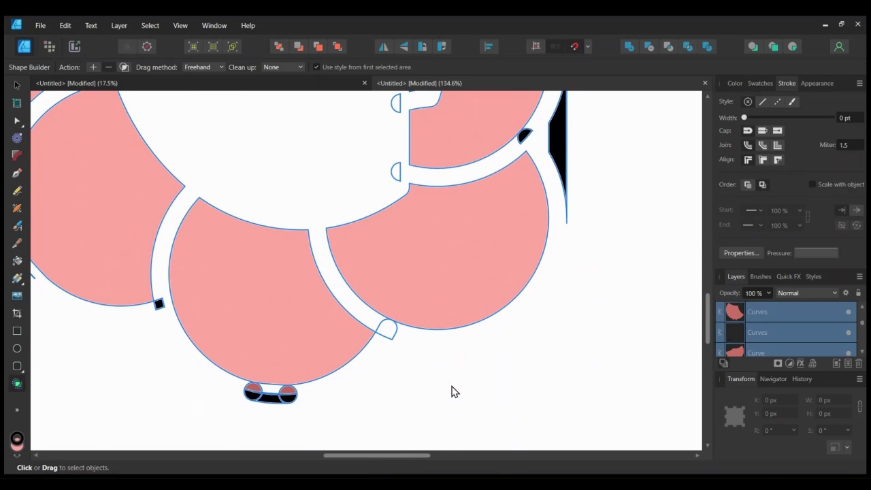
Subtract the black strip and pink half-circles of the pill-shaped leftover beneath the bottom segment
ctrl+click(274, 402)
click(290, 402)
ctrl+click(288, 393)
click(288, 392)
mouse_move(288, 394)
mouse_down()
mouse_move(255, 393)
mouse_move(293, 403)
mouse_up()
scroll(386, 385, down, 6)
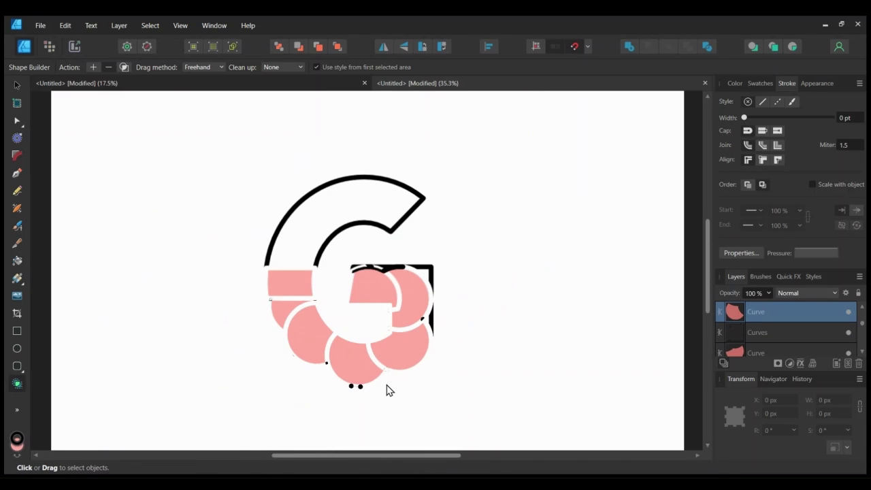
Reselect all the pieces and subtract the two black dots beneath the bottom segment and the small square at its left gap
click(15, 87)
drag(150, 126, 568, 444)
key(x)
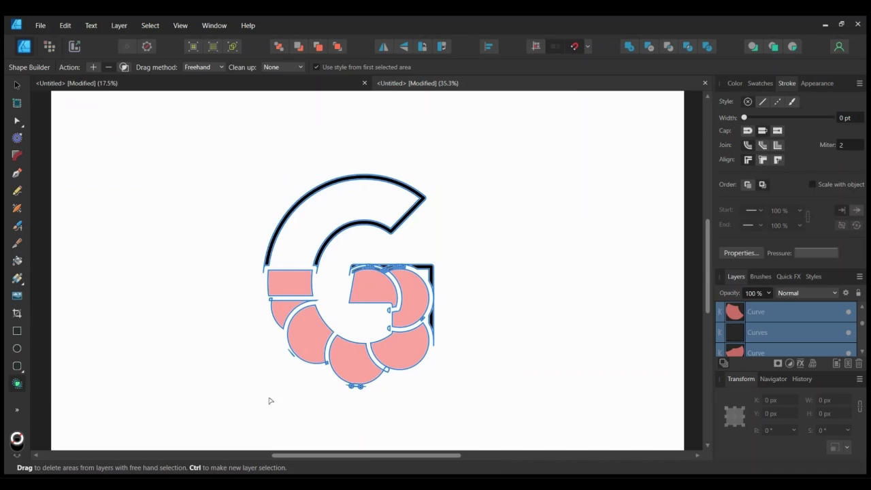
scroll(383, 393, up, 5)
scroll(381, 388, down, 1)
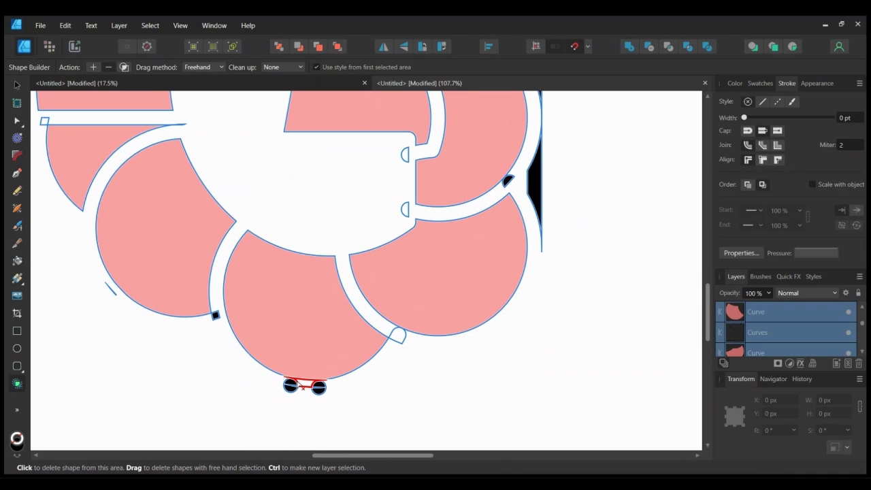
click(318, 390)
click(290, 386)
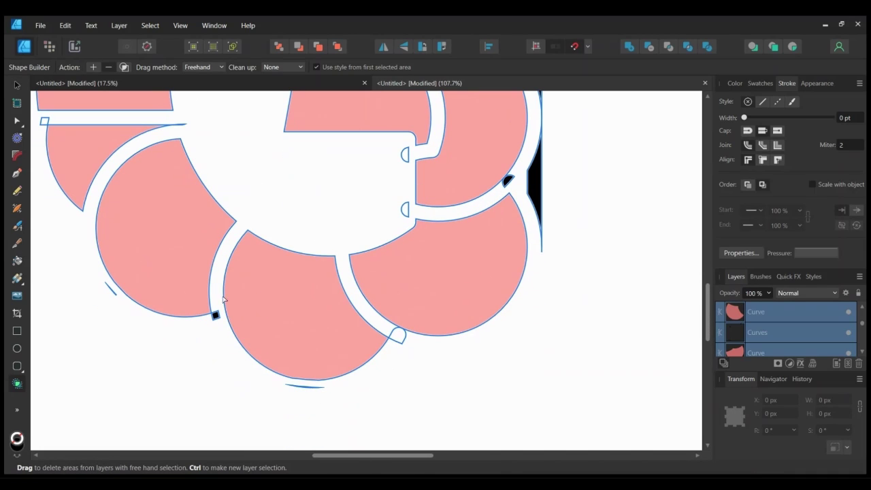
click(215, 315)
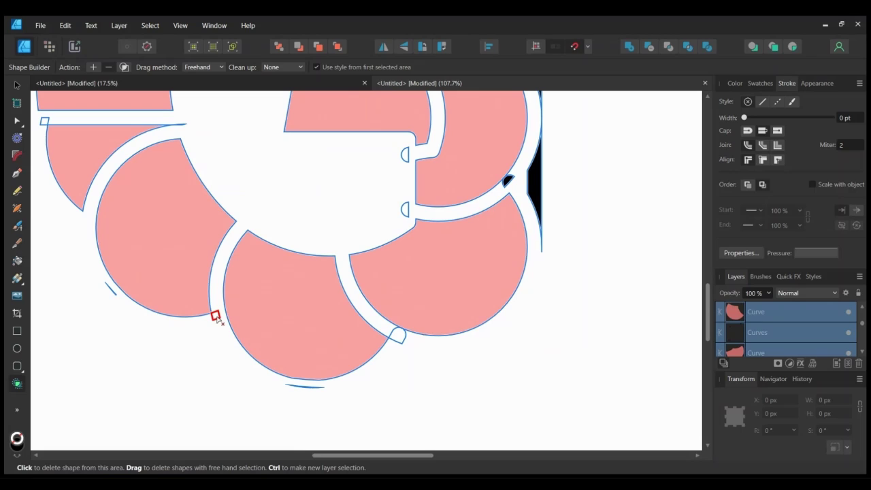
click(509, 182)
Reselect all the pieces and subtract the black outline beside the right-hand segments, including its upper-right corner
scroll(426, 220, down, 6)
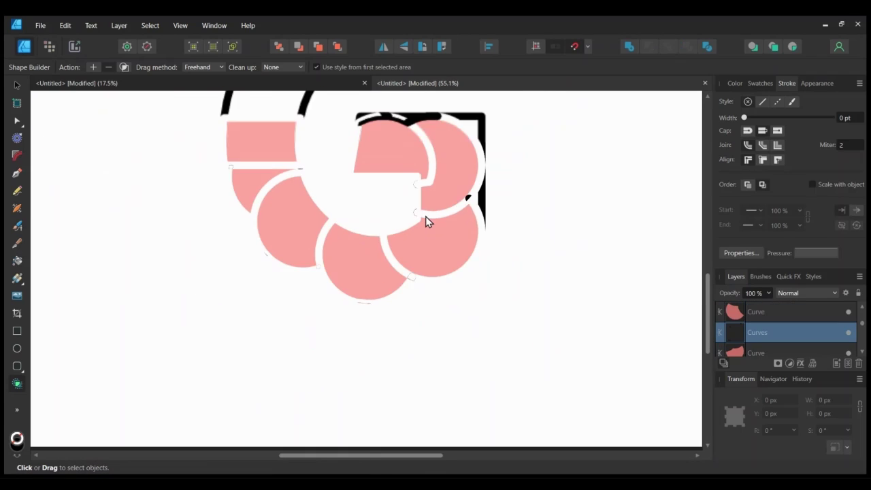
click(15, 85)
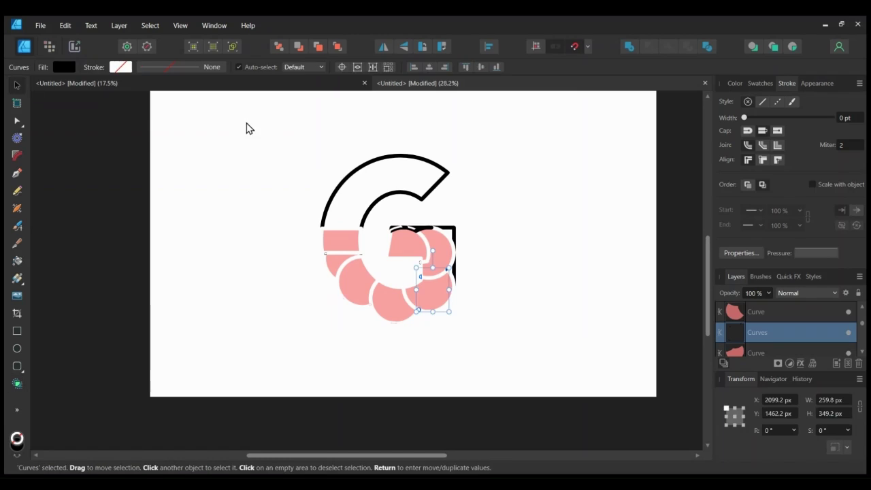
drag(246, 122, 525, 350)
click(17, 384)
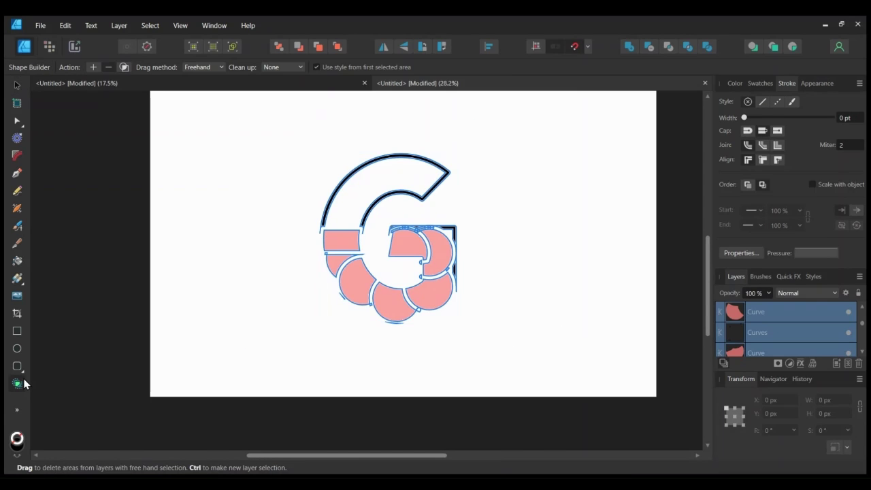
scroll(471, 263, up, 9)
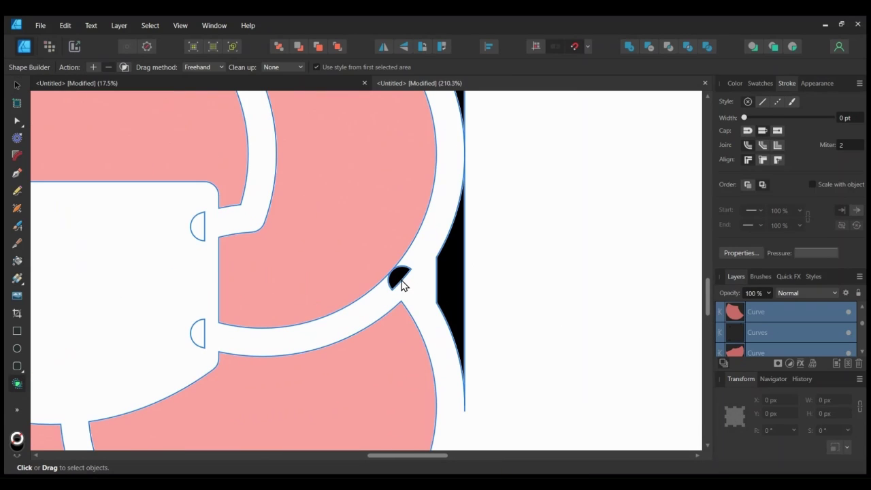
ctrl+click(453, 277)
click(453, 277)
click(462, 111)
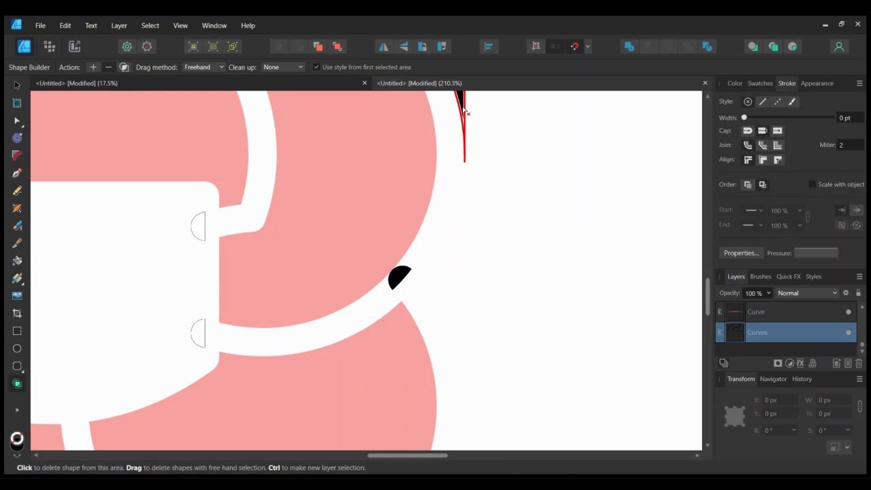
scroll(431, 255, down, 6)
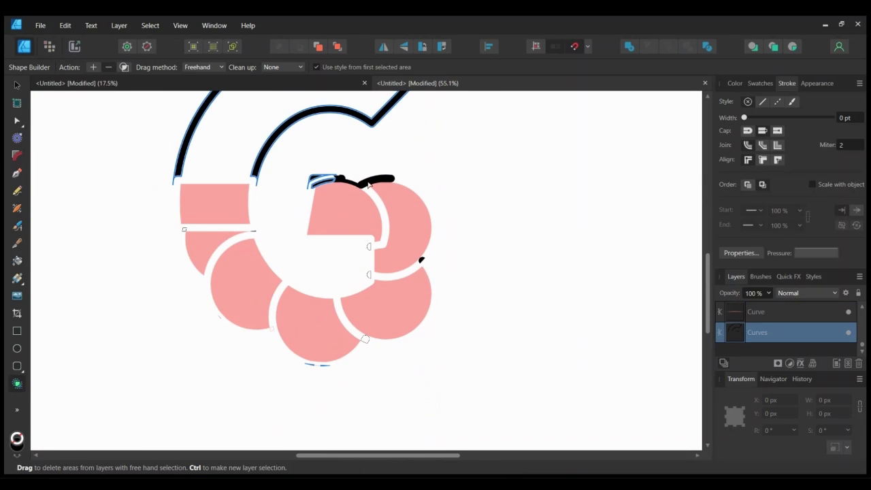
Reselect the lower G pieces and subtract the black fragments above the upper-right segment and its gap
click(17, 86)
drag(57, 100, 598, 403)
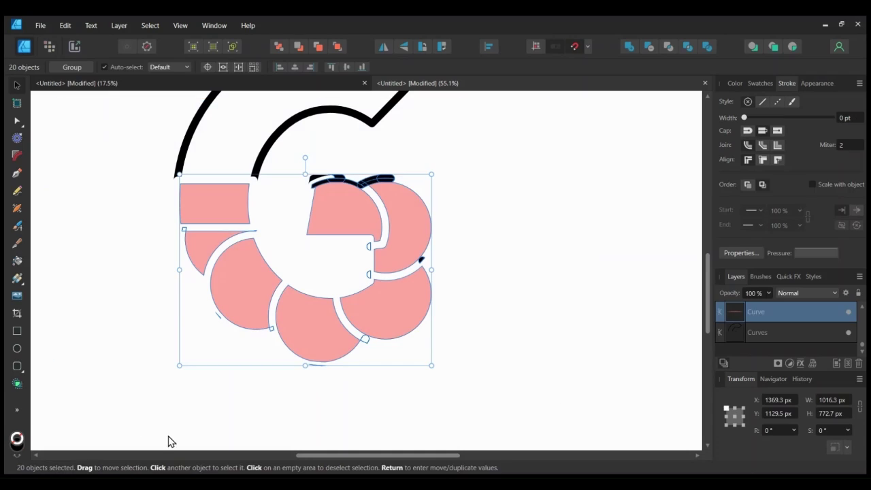
click(17, 384)
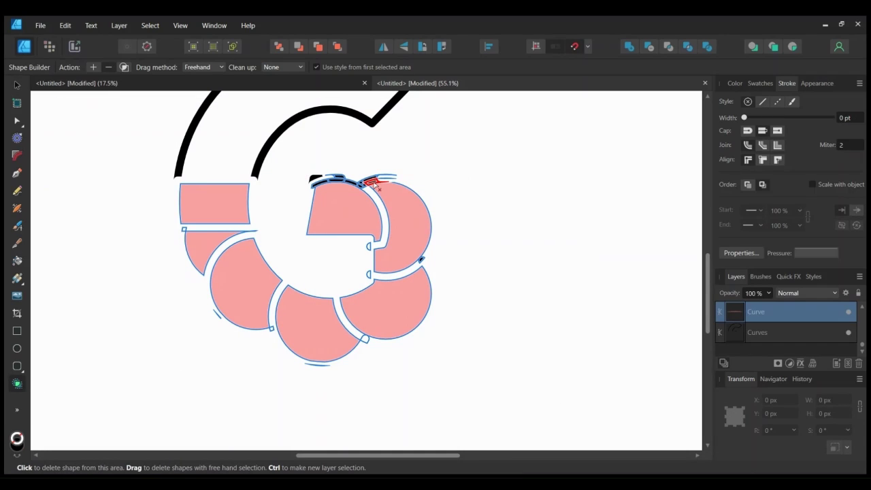
click(373, 184)
click(368, 184)
click(361, 185)
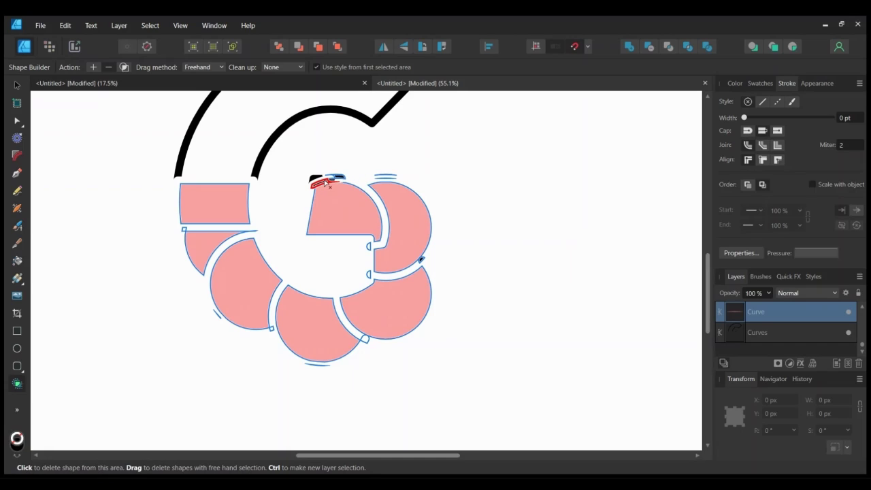
Subtract the black stroke fragments along the top edge of the crossbar's left segment
click(327, 182)
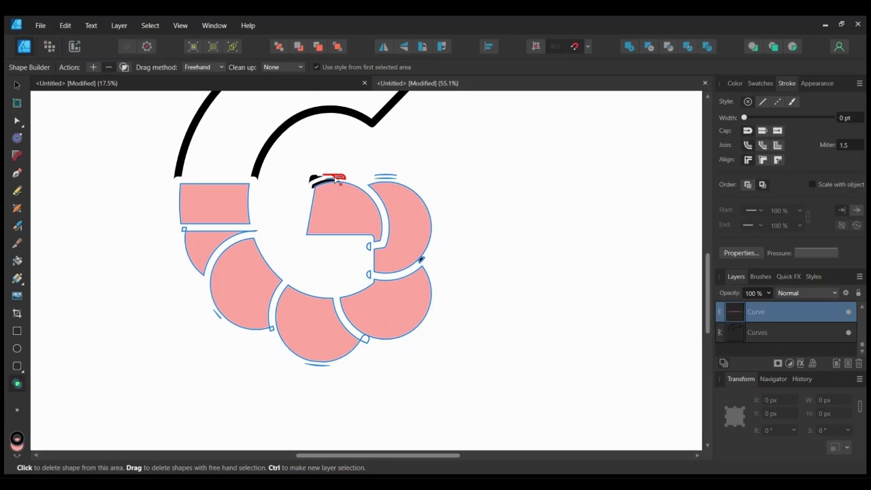
click(340, 180)
scroll(328, 197, up, 5)
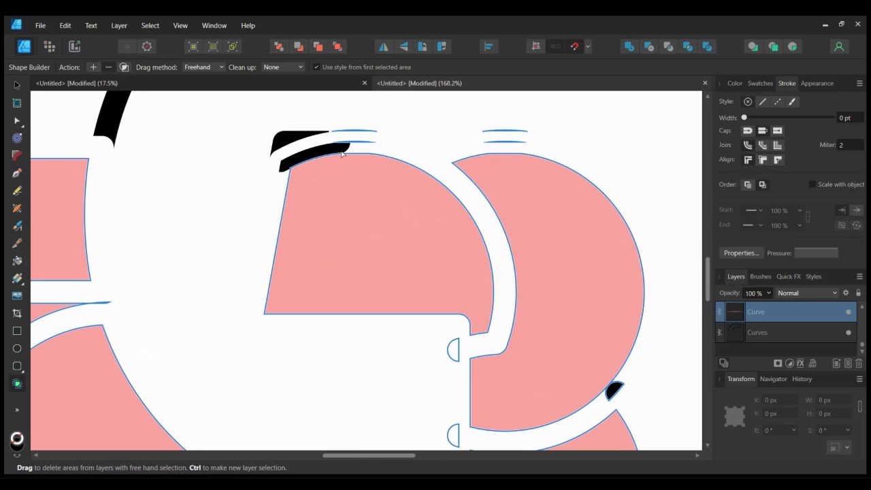
mouse_move(360, 143)
mouse_down()
mouse_move(365, 123)
mouse_move(305, 167)
mouse_move(312, 176)
mouse_up()
scroll(423, 175, down, 6)
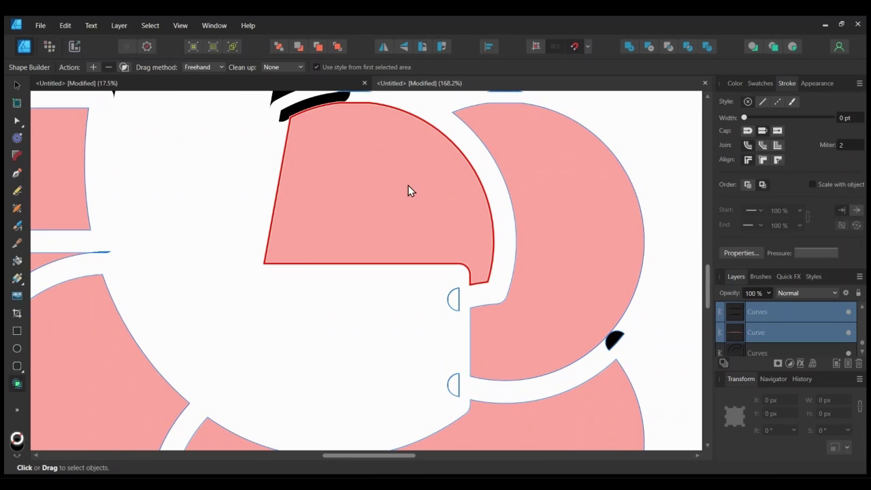
Move the remaining black upper-arc outline away from the pink segments and delete it
key(v)
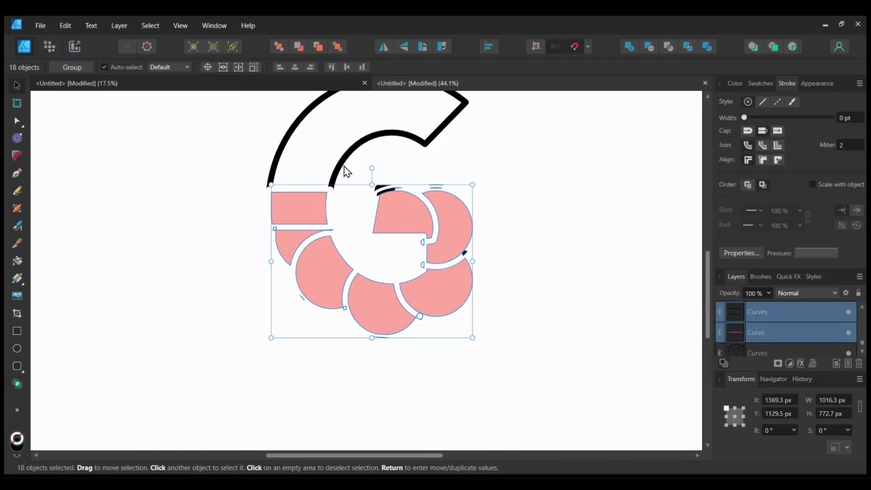
click(343, 165)
drag(343, 164, 619, 248)
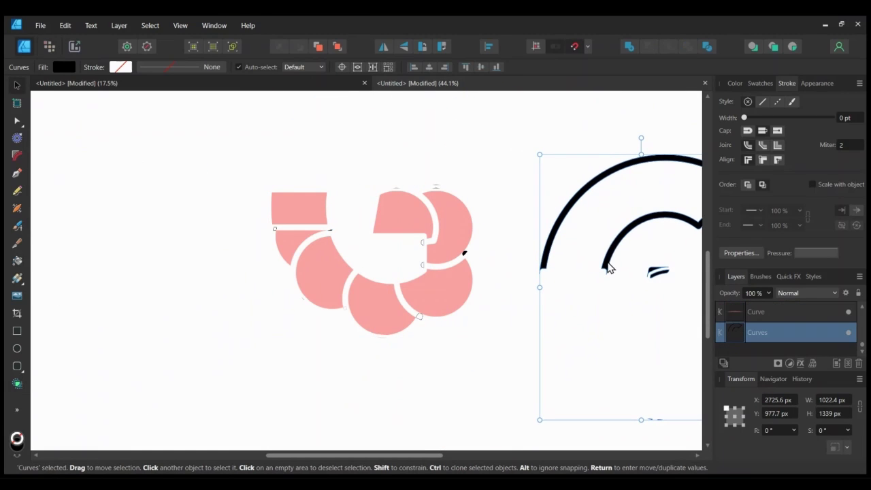
key(Delete)
key(Delete)
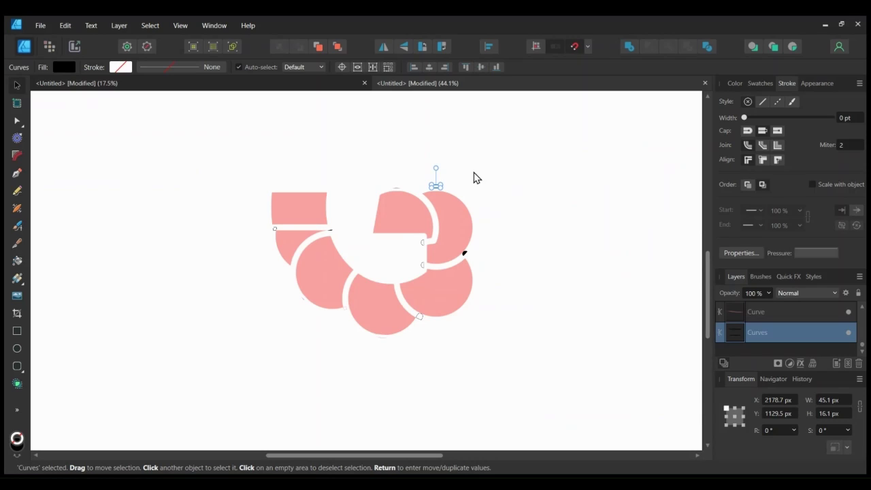
Delete the leftover black half-dot curves at the outer end of the gap between the upper-right and lower-right segments
click(477, 177)
click(464, 254)
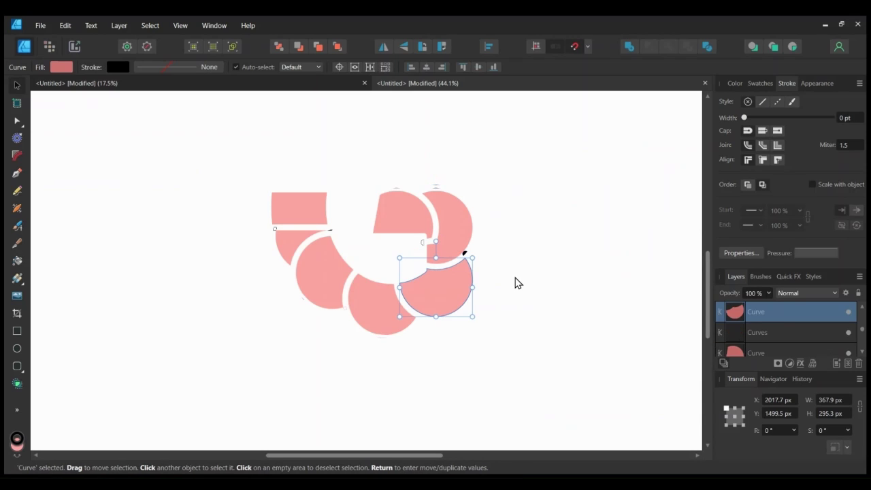
click(476, 255)
click(465, 254)
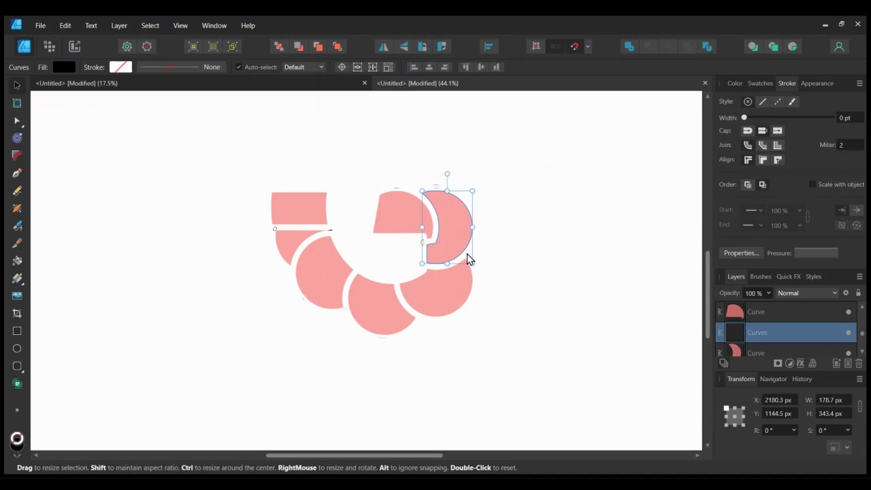
Delete the leftover outline fragments at the crossbar gap's inner corner and above the crossbar segment
click(545, 283)
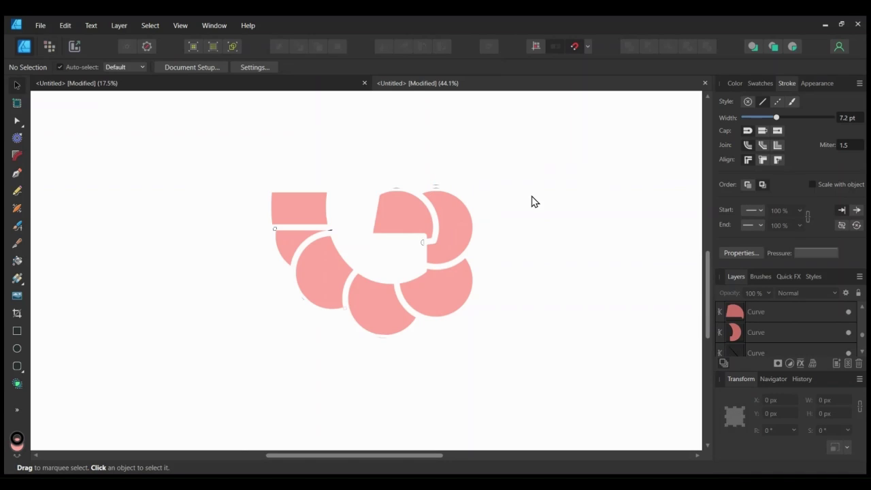
click(329, 230)
click(331, 229)
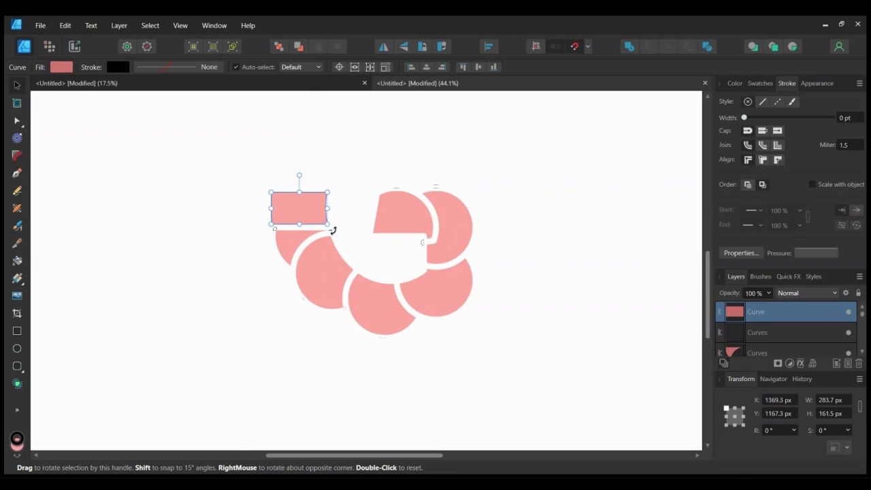
click(420, 250)
click(423, 243)
key(Delete)
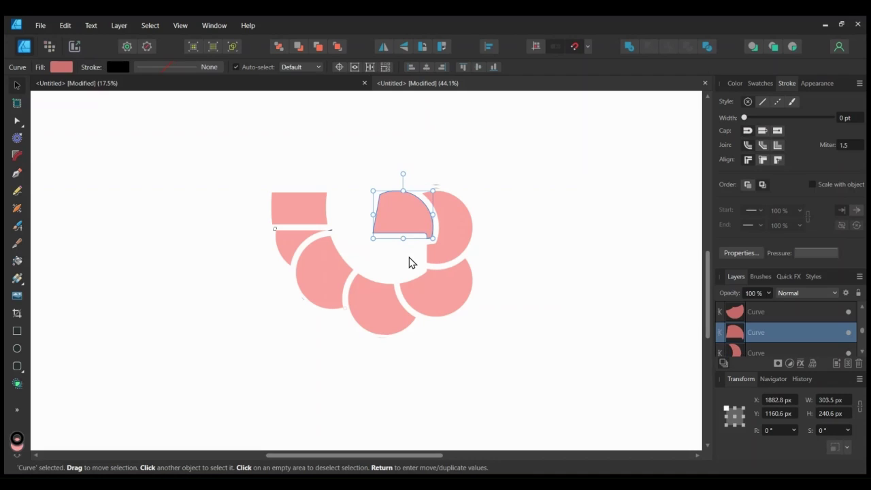
Delete the black stroke fragments at both ends of the gap below the left rectangular segment
click(407, 259)
click(333, 235)
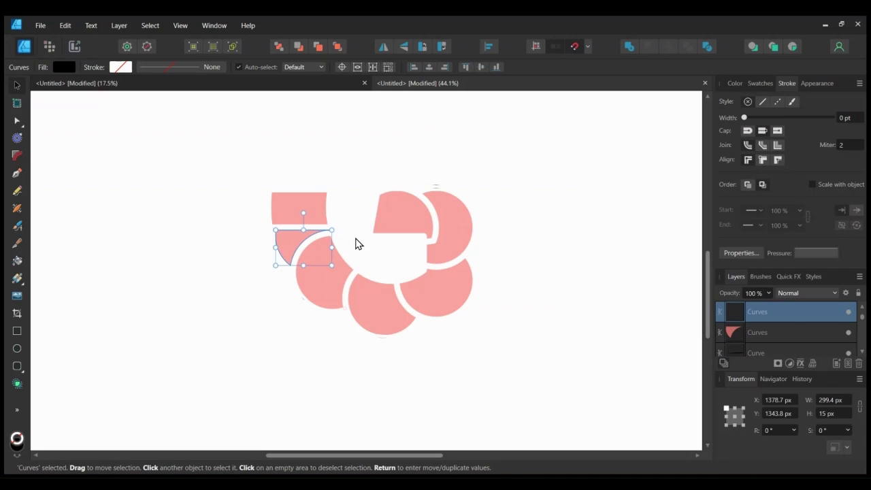
key(Delete)
Try to delete the thin line at the left wedge's inner tip, and undo the wedge's removal
click(369, 237)
click(331, 229)
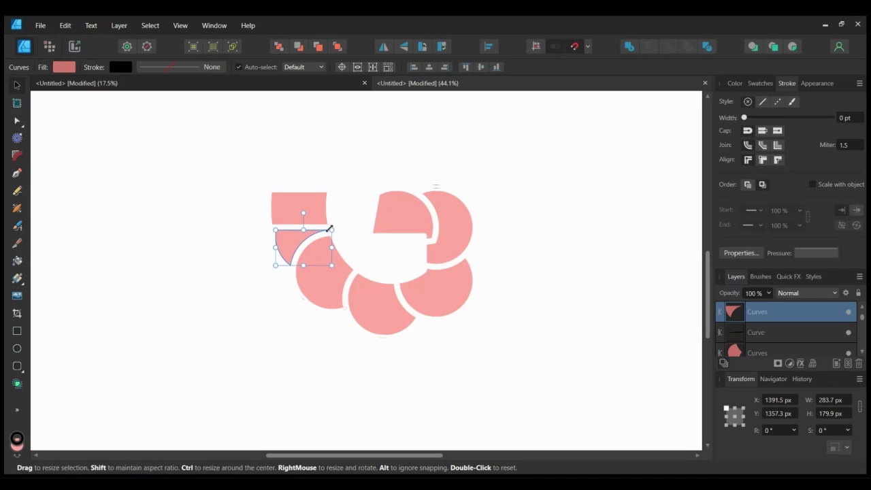
click(350, 248)
click(331, 230)
click(358, 243)
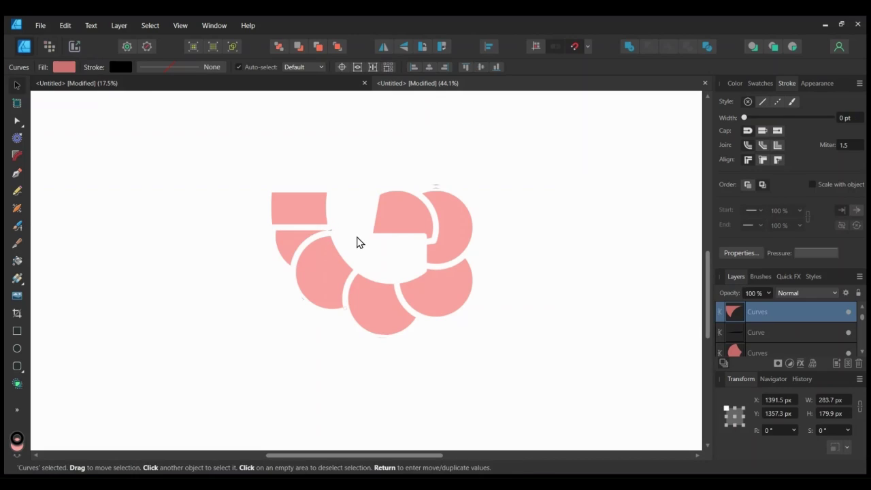
click(436, 186)
click(331, 247)
key(Delete)
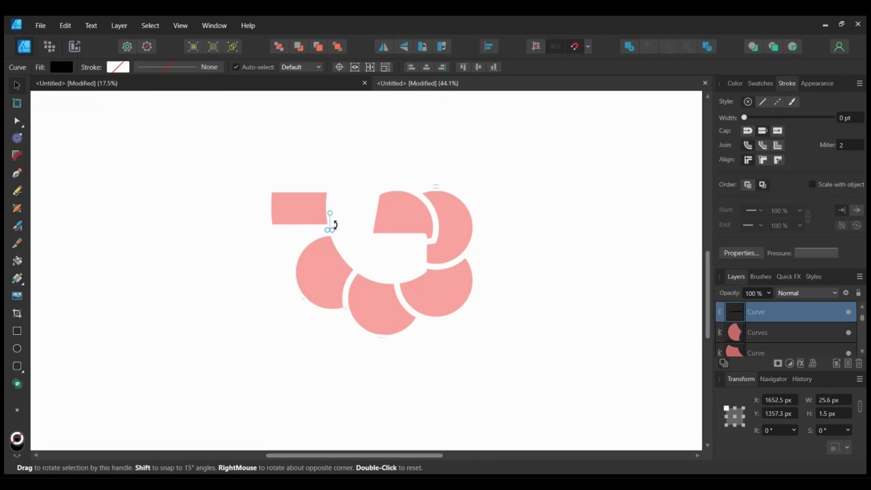
key(ctrl+z)
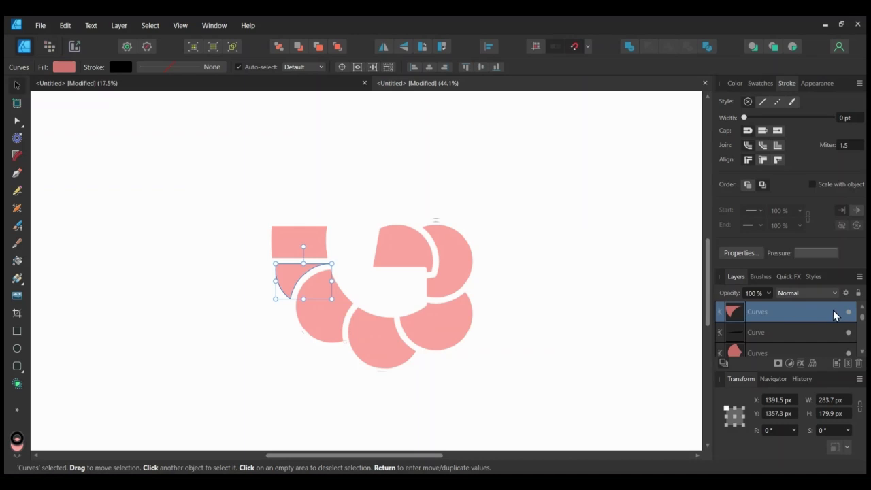
Lock the pink left wedge temporarily and delete the thin black line at its inner tip
click(838, 314)
click(366, 305)
click(332, 263)
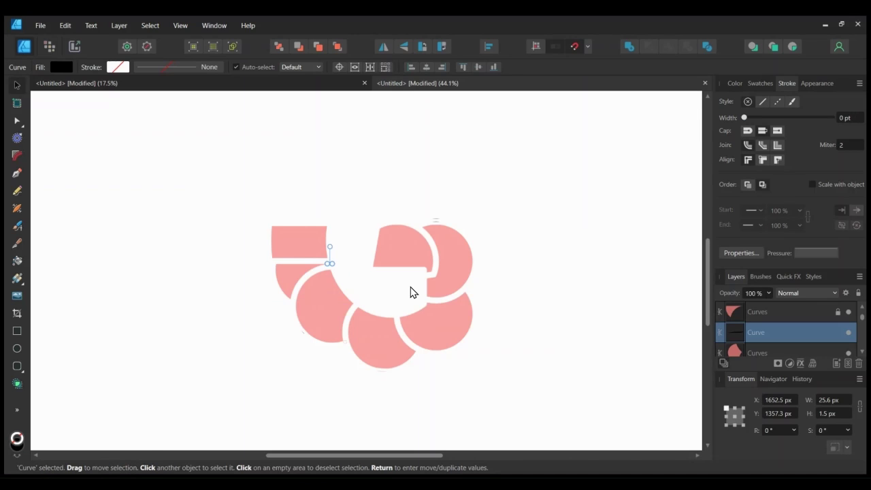
key(Delete)
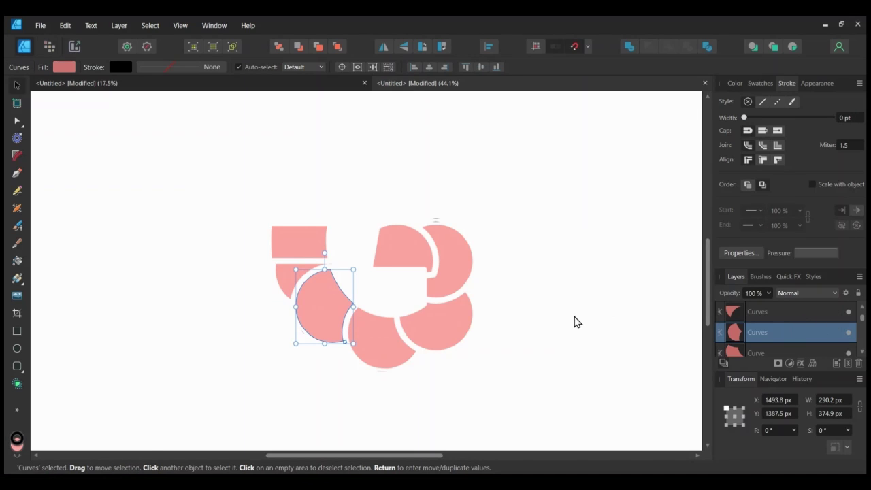
click(576, 320)
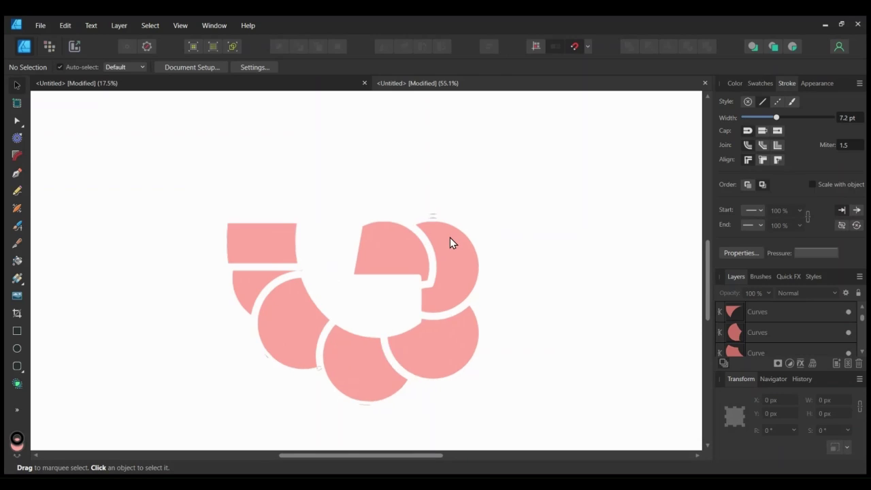
Delete the short black dashes above the upper-right segment
scroll(450, 238, up, 5)
drag(352, 140, 418, 181)
key(Delete)
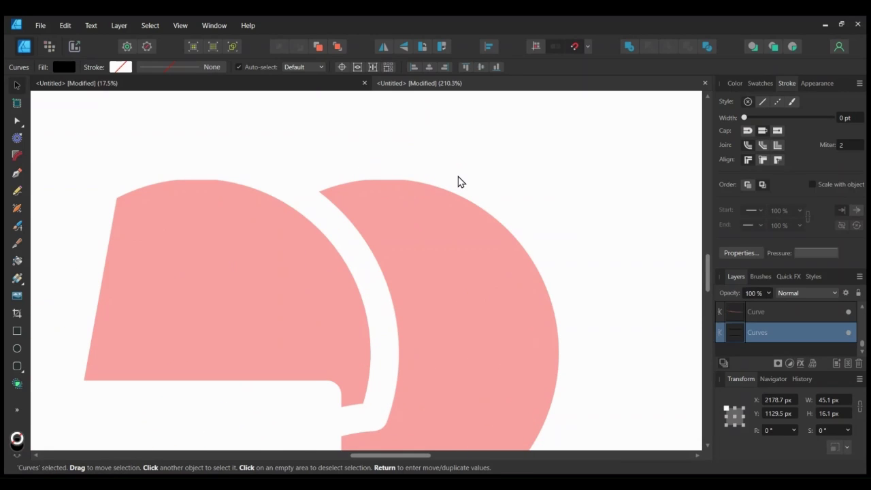
scroll(403, 238, down, 6)
click(527, 280)
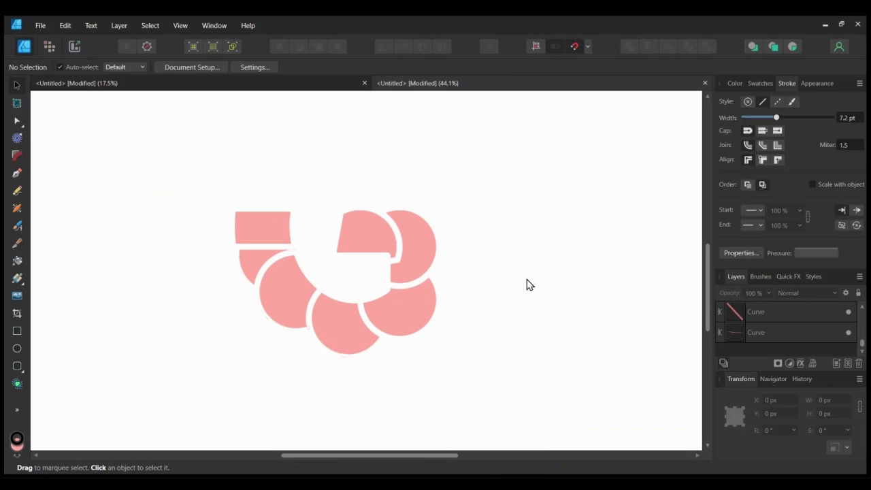
Delete the stray fragments below the bottom segment and along the lower-left segment's outer edge
click(344, 358)
key(Delete)
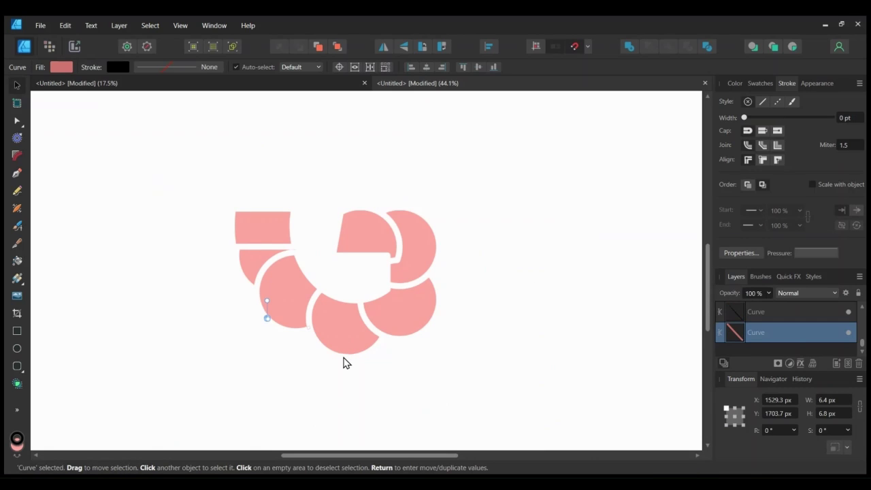
key(Delete)
key(Delete)
click(379, 367)
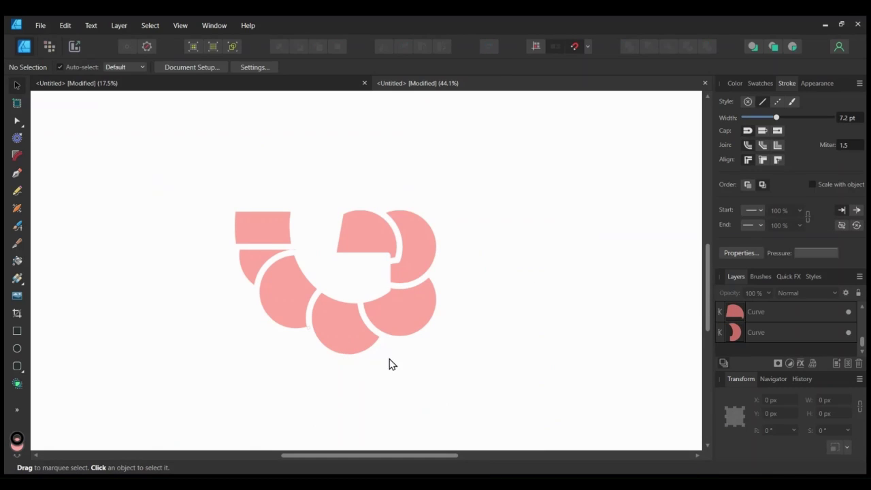
Try to isolate the small fragment at the lower-left segment's bottom tip by locking the segment
drag(154, 179, 538, 408)
click(311, 336)
click(310, 333)
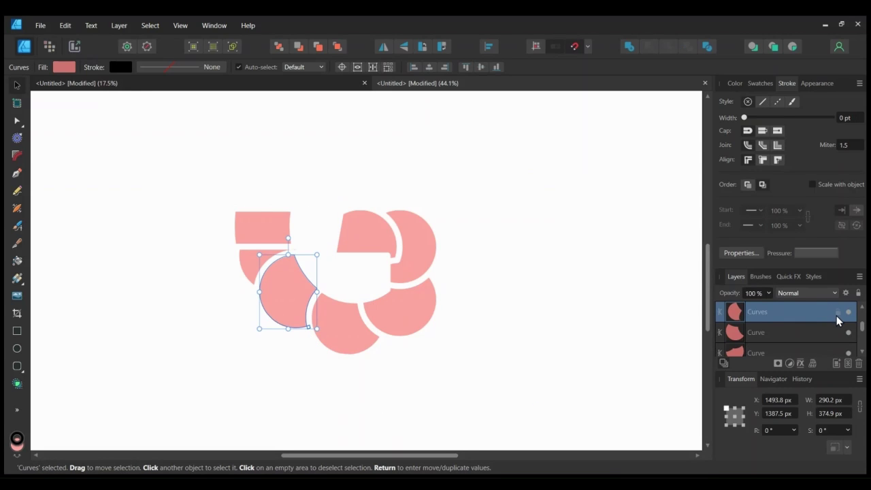
click(375, 364)
click(835, 315)
click(304, 350)
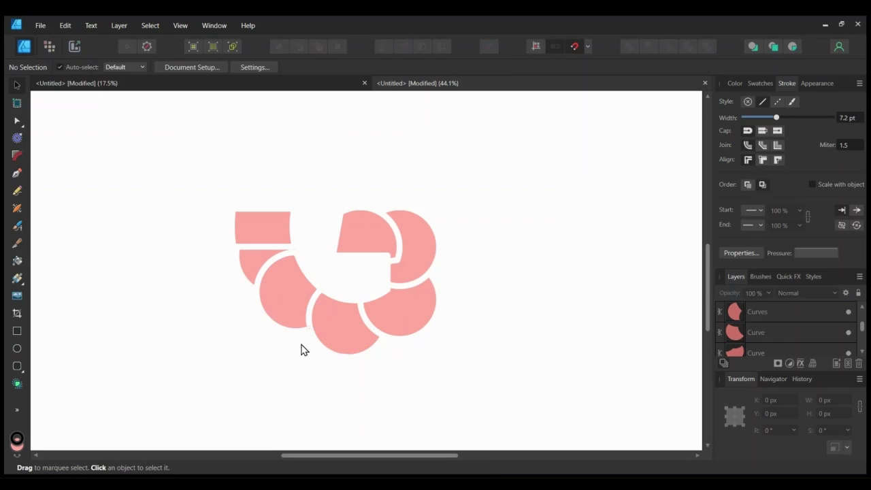
Try to remove the small square fragment at the lower-left segment's tip by deleting its lower corner node
scroll(304, 350, up, 6)
click(288, 325)
click(284, 351)
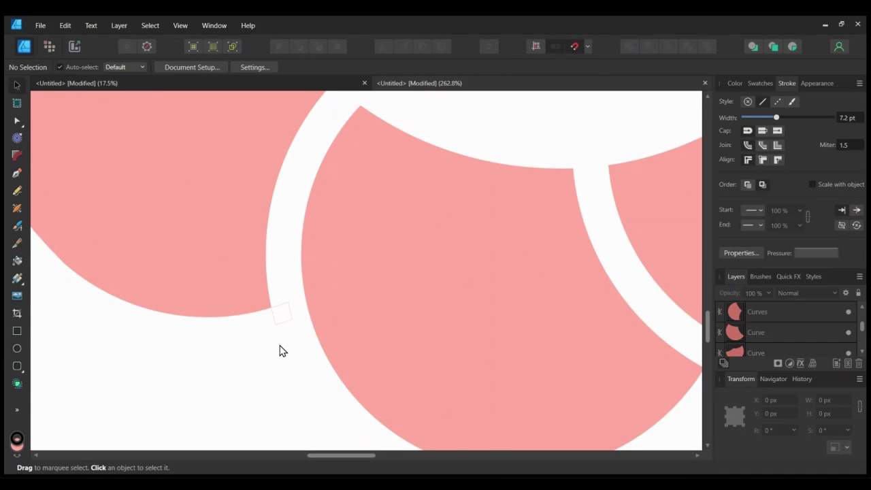
key(a)
click(273, 308)
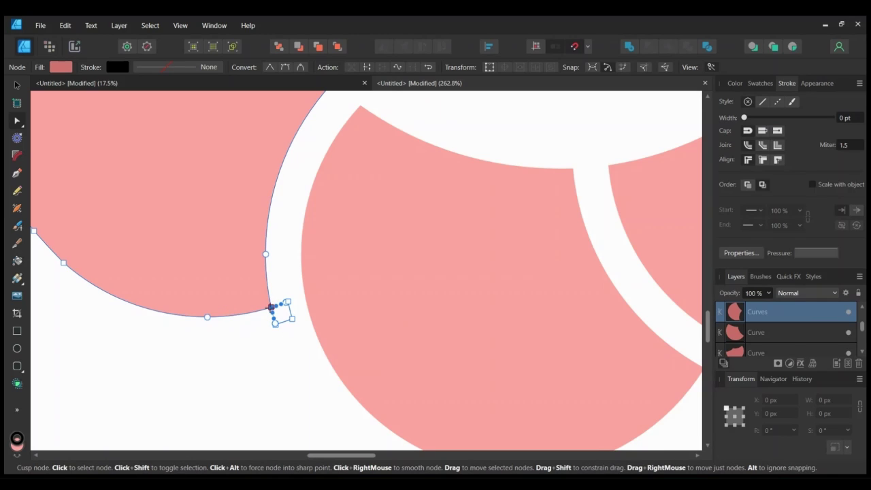
click(280, 330)
click(275, 323)
key(Delete)
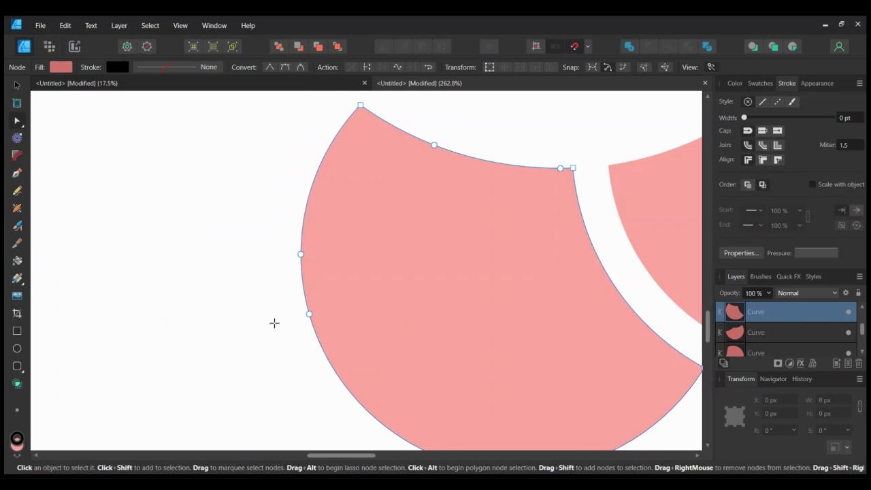
key(ctrl+z)
Try deleting the square fragment's other corner nodes, undoing each deletion
click(280, 332)
click(286, 302)
key(Delete)
key(ctrl+z)
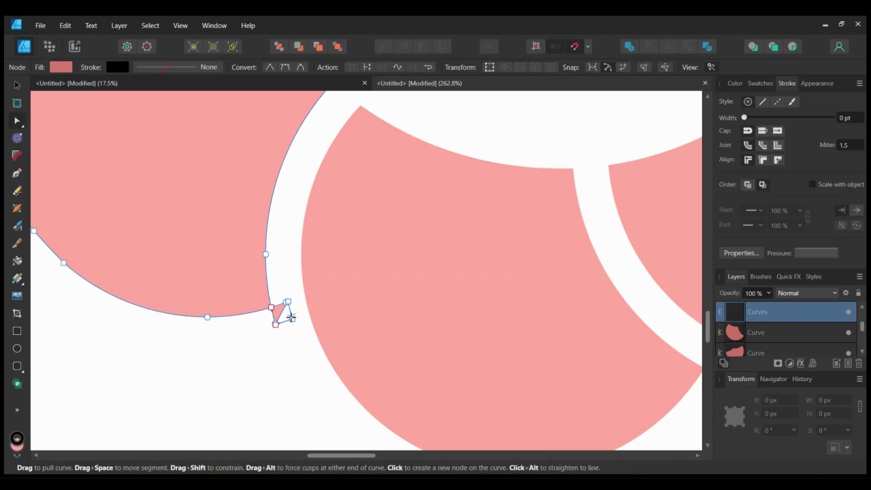
click(292, 319)
key(Delete)
key(ctrl+z)
click(293, 332)
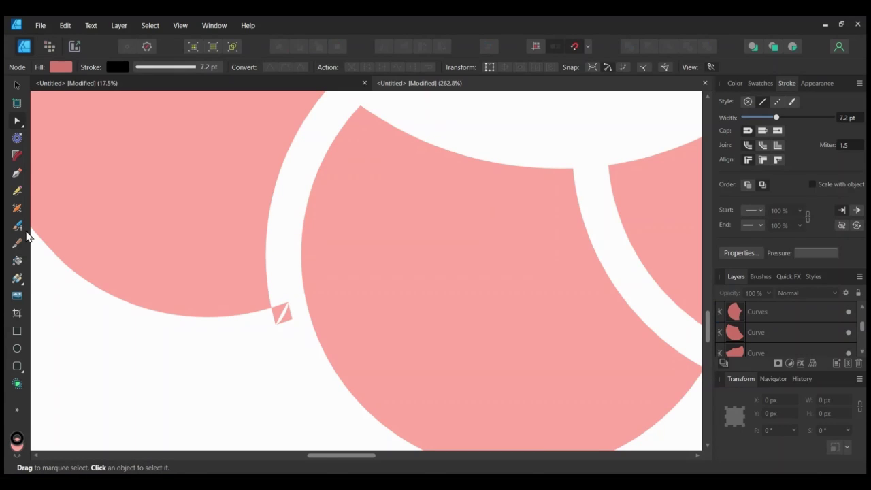
Draw a short slanted Pen line between the lower-left segment's tip and the square fragment, with a 0.3 pt stroke
click(17, 173)
drag(274, 289, 253, 344)
drag(777, 118, 749, 117)
key(v)
click(282, 346)
click(272, 328)
click(297, 297)
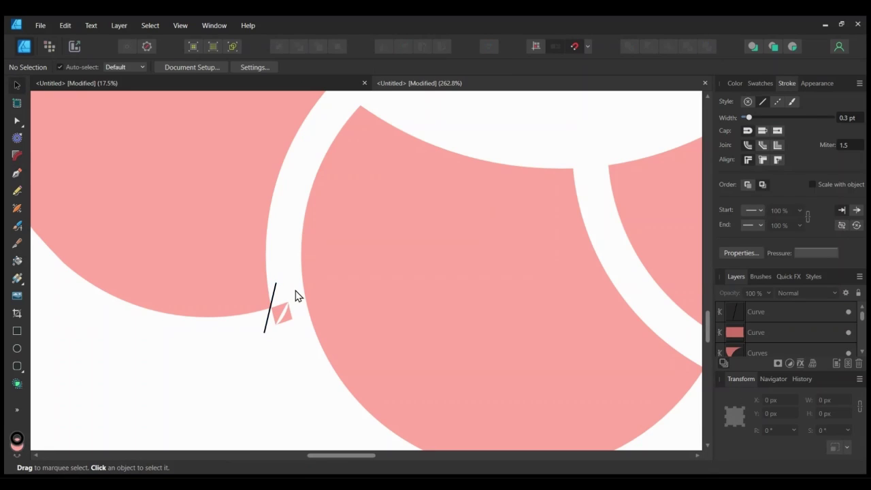
scroll(227, 388, up, 4)
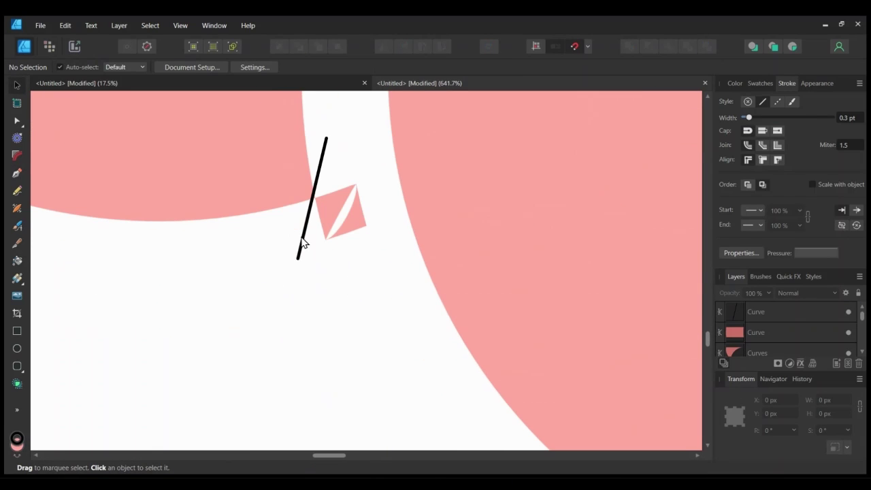
click(302, 247)
Select all the G pieces with the cutting line and subtract the square fragment using Shape Builder
scroll(331, 306, down, 6)
scroll(331, 305, down, 5)
drag(212, 143, 488, 364)
scroll(374, 314, up, 7)
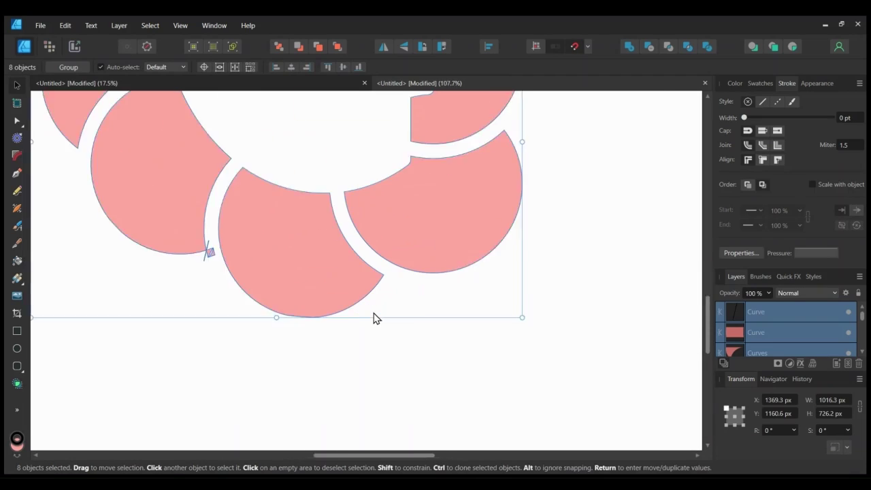
key(s)
mouse_move(56, 197)
mouse_down()
mouse_move(59, 174)
mouse_move(63, 244)
mouse_up()
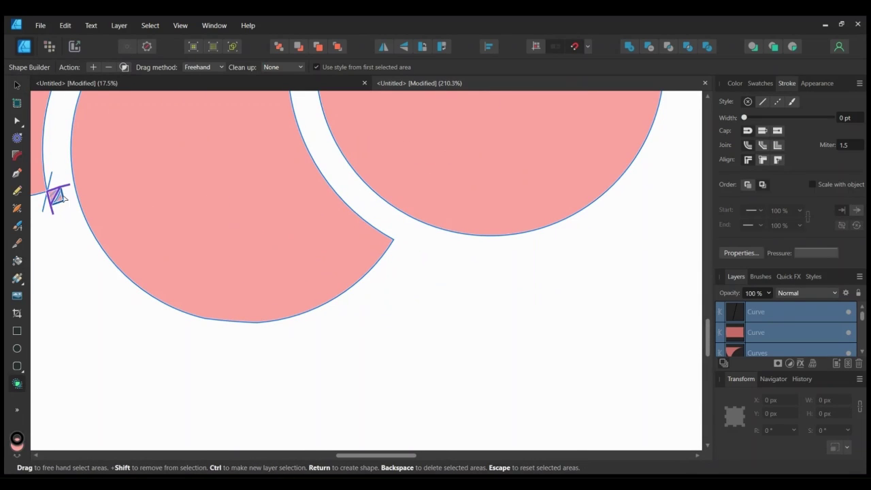
click(109, 67)
Delete the slanted cutting line at the lower-left segment's tip
key(v)
click(45, 204)
key(Delete)
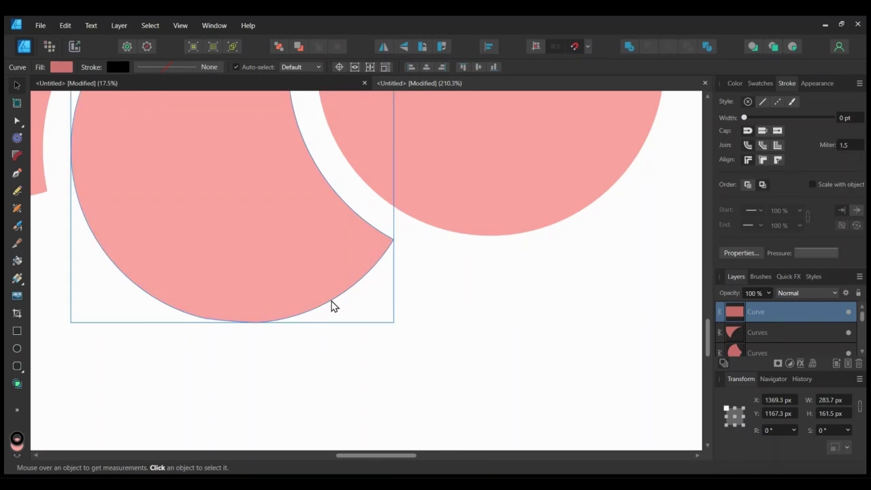
Select all seven segments of the lower G half and group them
scroll(331, 300, down, 7)
click(395, 331)
drag(169, 153, 446, 336)
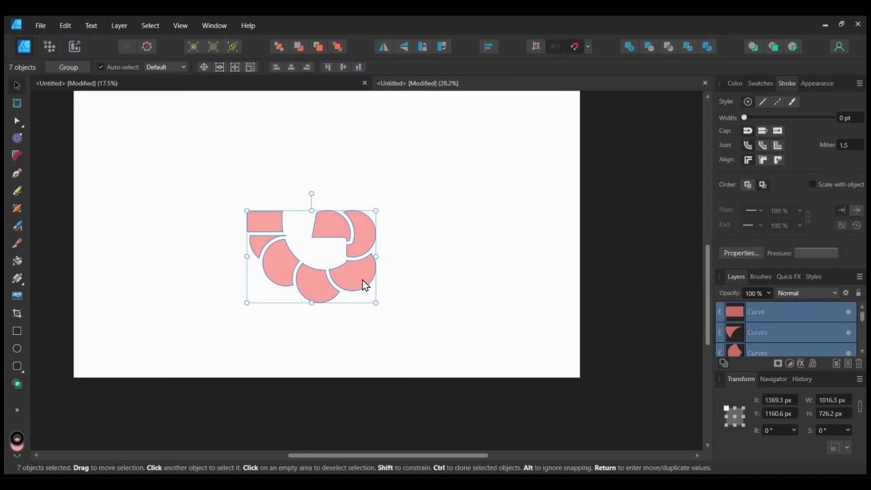
key(ctrl+g)
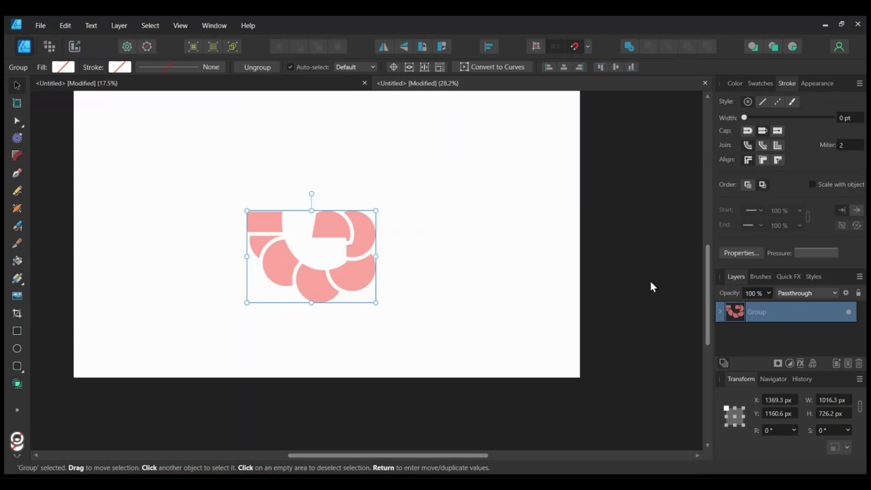
Duplicate the grouped half, flip the copy vertically and place it directly above the original with a narrow gap
key(ctrl+j)
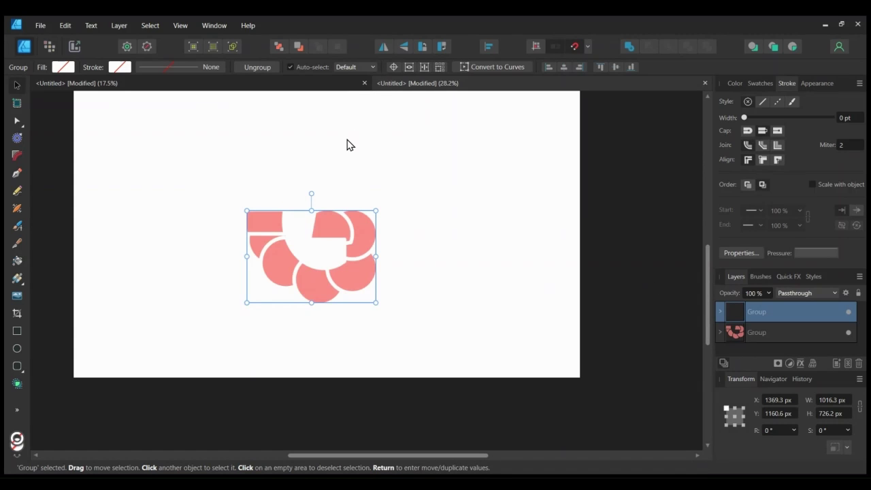
click(404, 48)
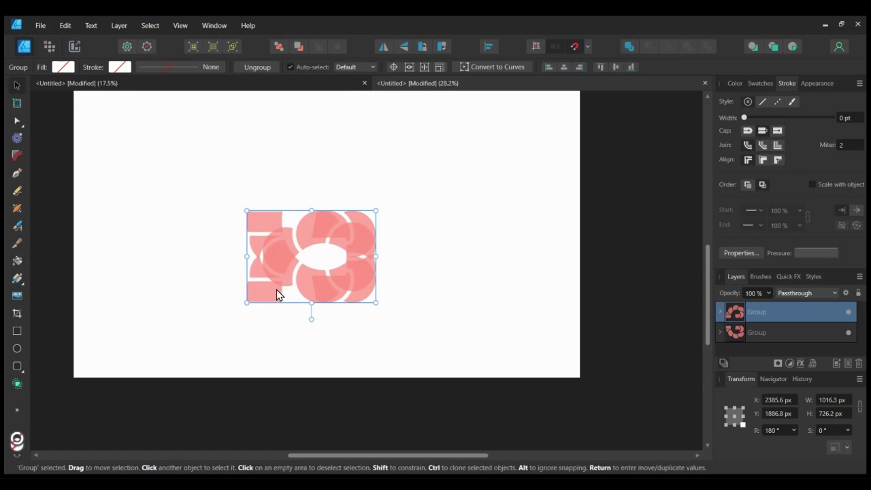
drag(276, 289, 273, 195)
click(443, 260)
Move the crossbar segment of the upper copy out of the letter into the empty area beside it
click(347, 196)
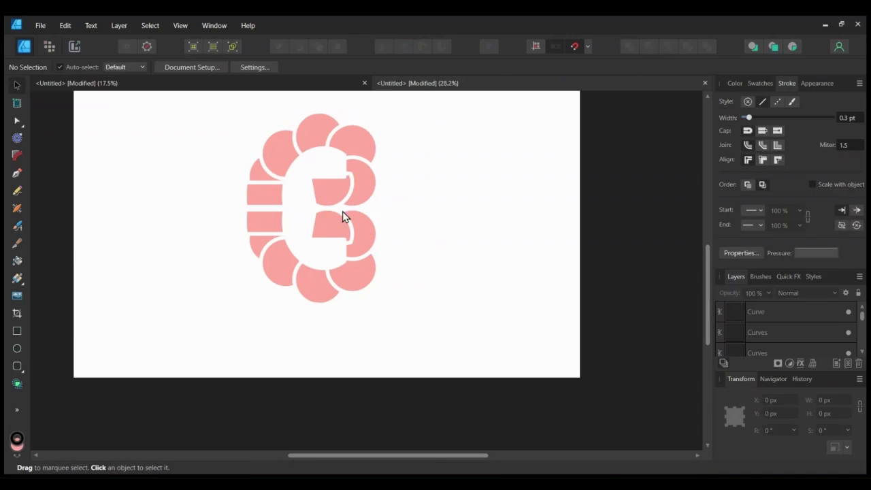
double_click(344, 201)
drag(344, 201, 545, 156)
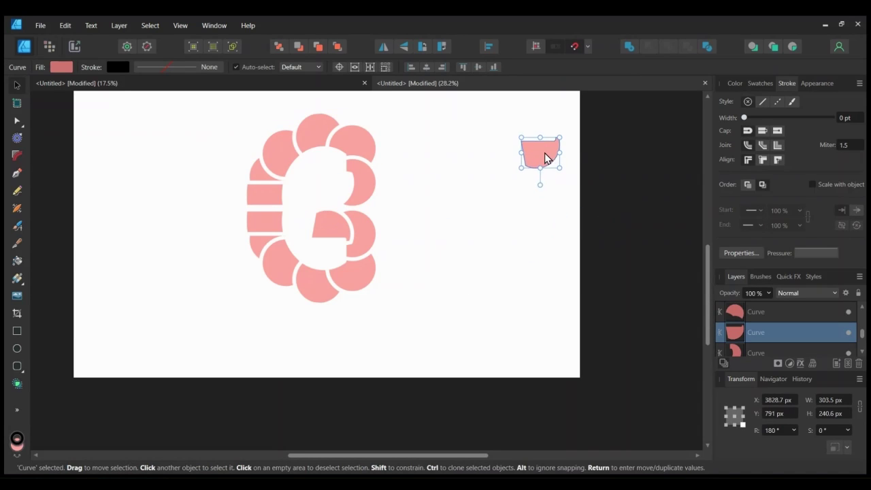
Group all thirteen segments of the letter and widen the group to about 1147 px
click(228, 140)
drag(210, 113, 424, 321)
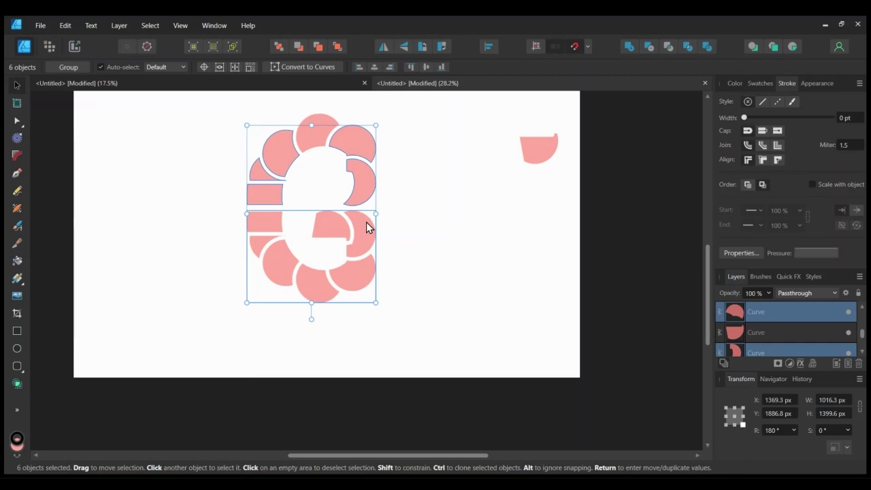
click(202, 124)
drag(203, 125, 410, 299)
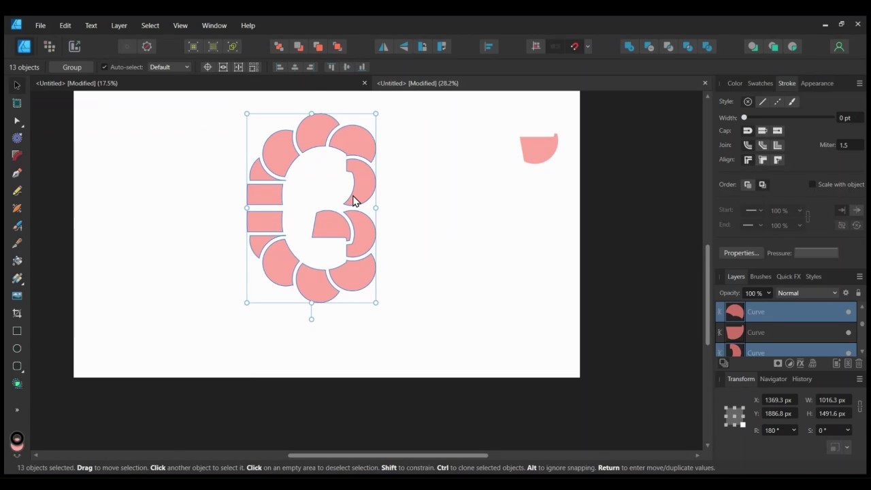
key(ctrl+g)
drag(247, 207, 230, 208)
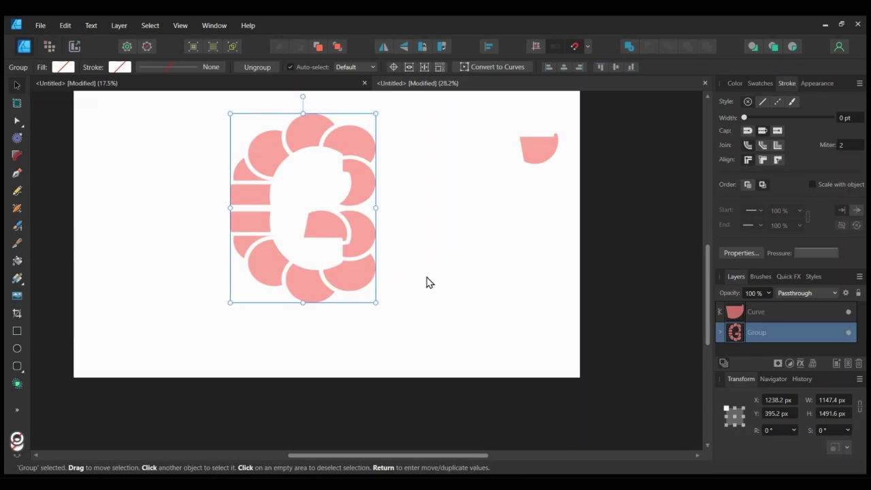
Move the grouped letter slightly down and to the right, and delete the spare crossbar segment beside it
drag(353, 281, 363, 300)
click(539, 162)
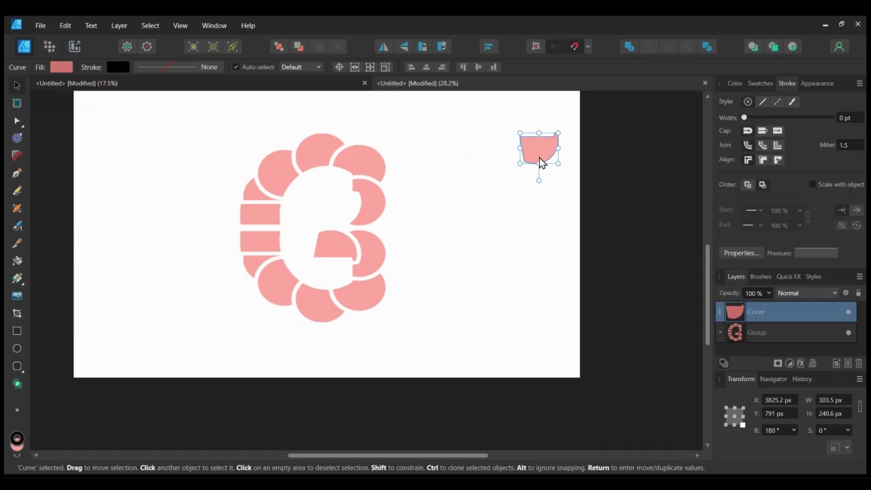
key(Delete)
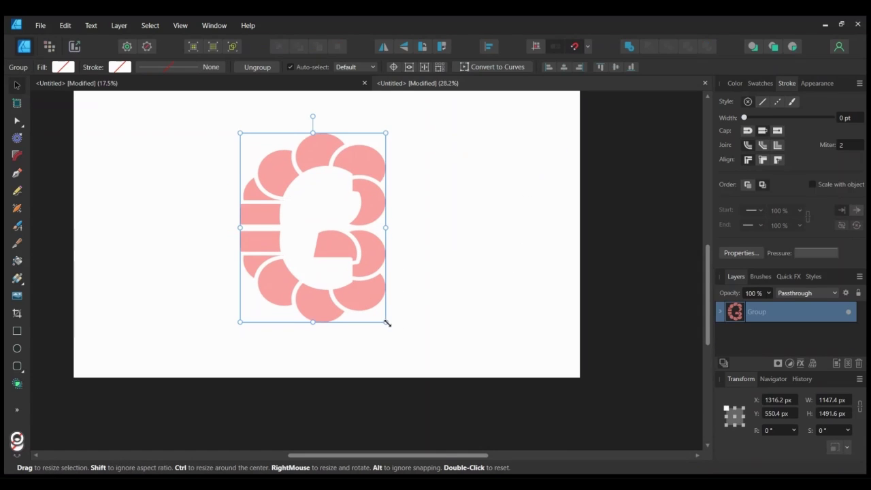
Enlarge the letter group to about 1438 by 1757 px and move it closer to the middle of the page
drag(386, 322, 409, 346)
drag(239, 132, 223, 122)
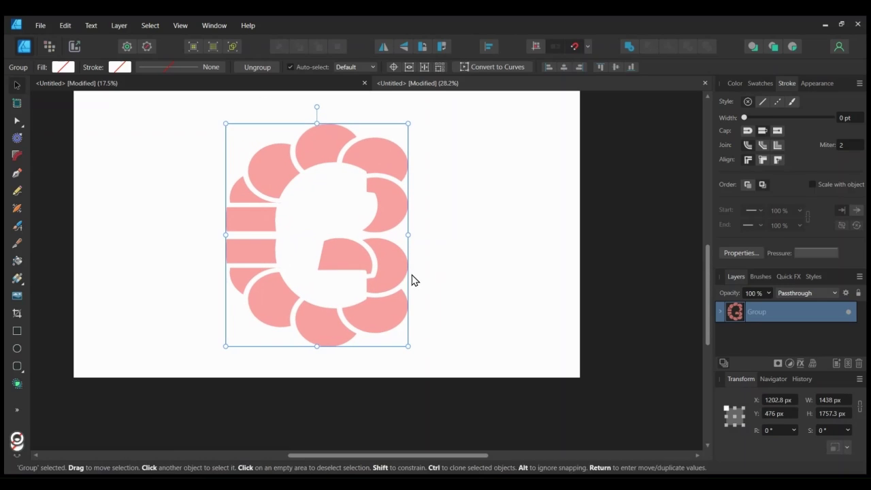
drag(387, 269, 395, 260)
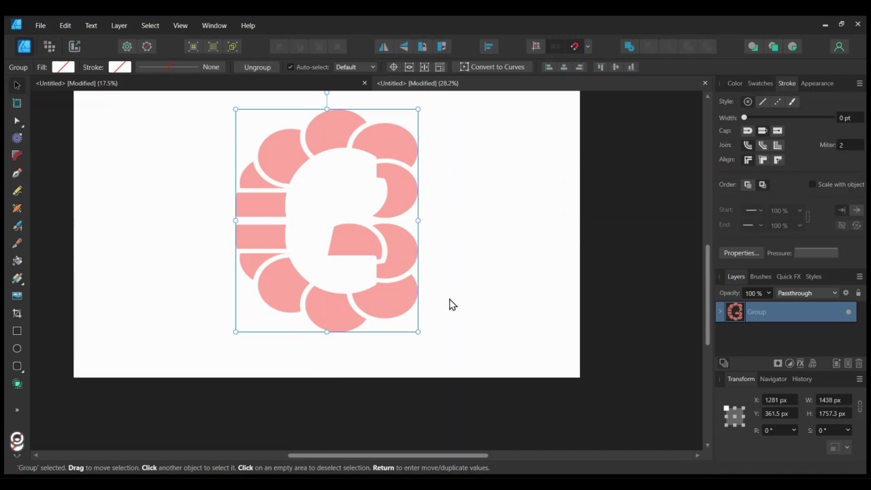
Apply a linear fill gradient to the letter group and set its start stop to cyan 64FFFF
click(18, 280)
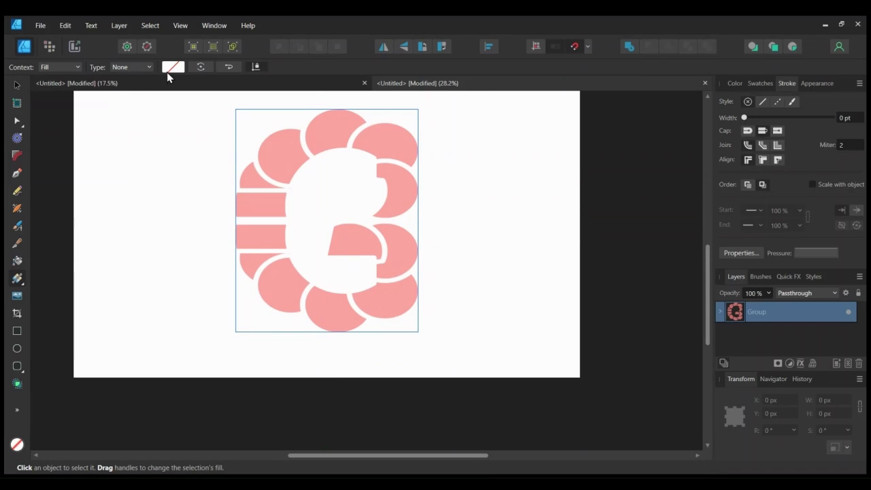
click(131, 103)
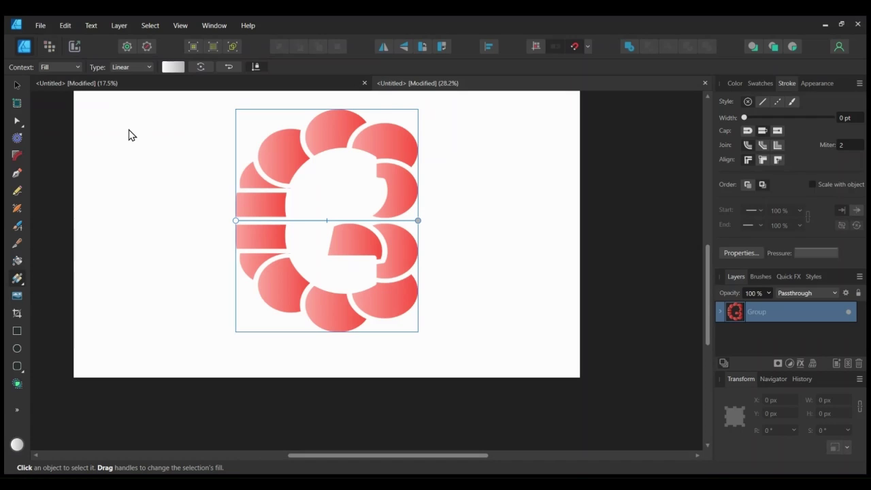
click(734, 83)
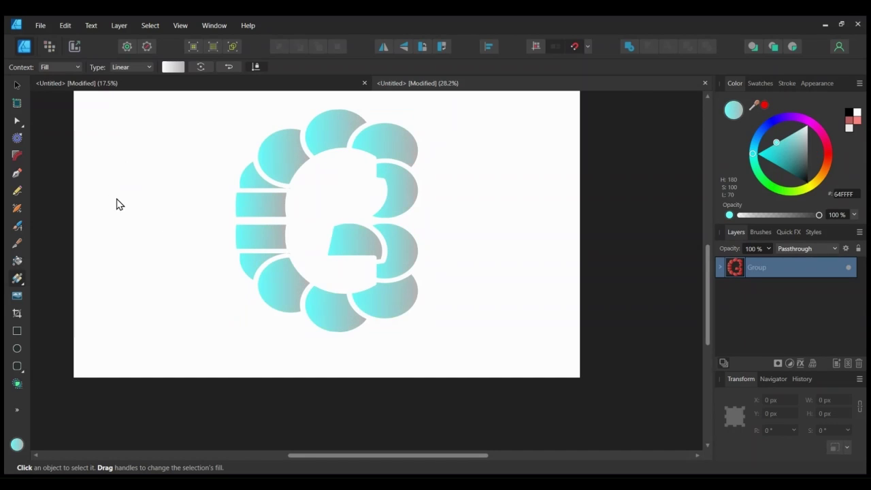
click(117, 201)
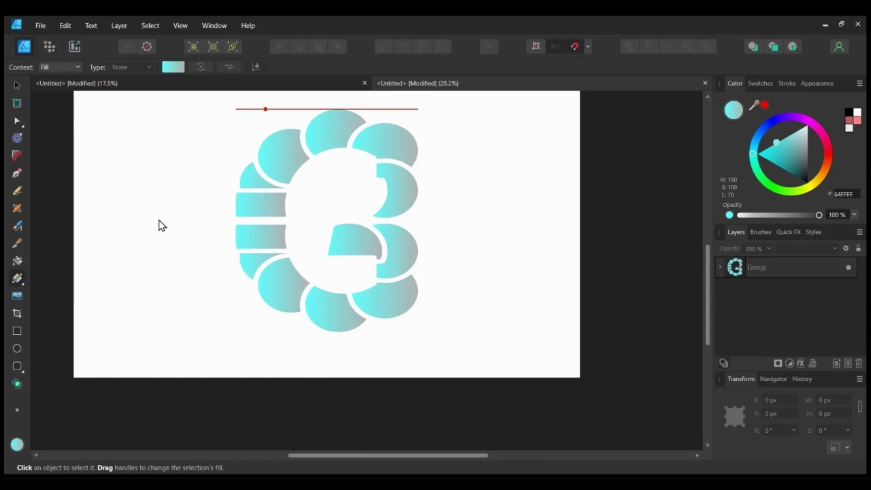
click(377, 150)
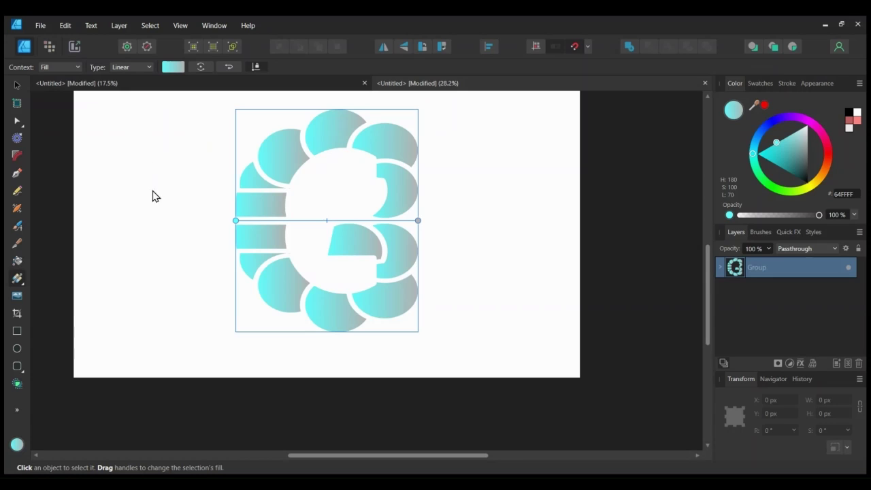
Set the gradient's end stop to pink FA51B2
click(129, 220)
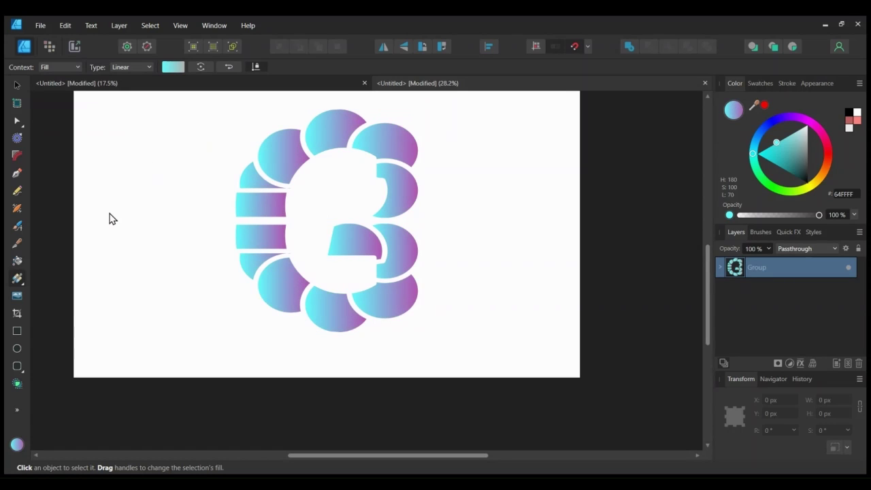
key(ctrl+a)
click(150, 208)
click(372, 147)
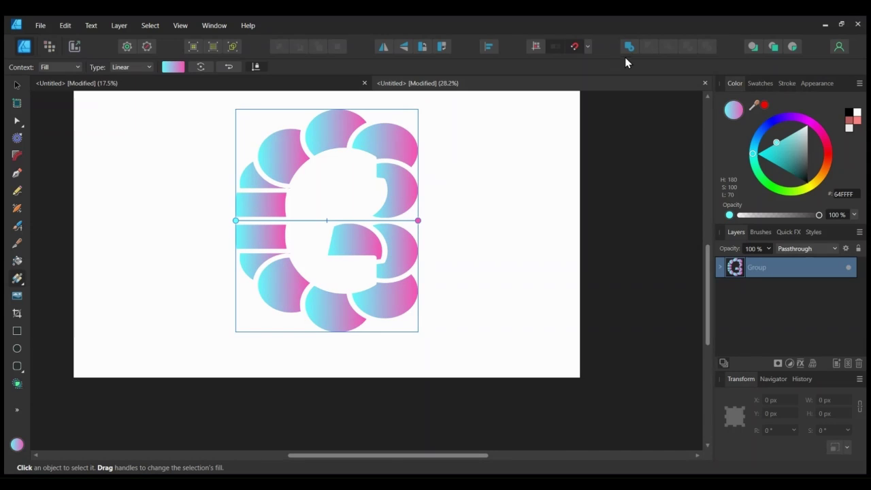
Merge the letter group into a single curves object with the Add operation
key(v)
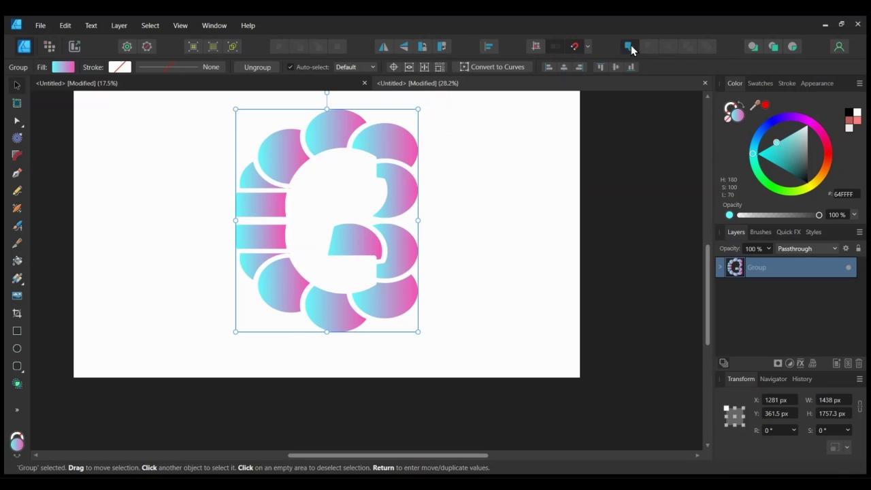
click(631, 45)
click(499, 240)
click(248, 221)
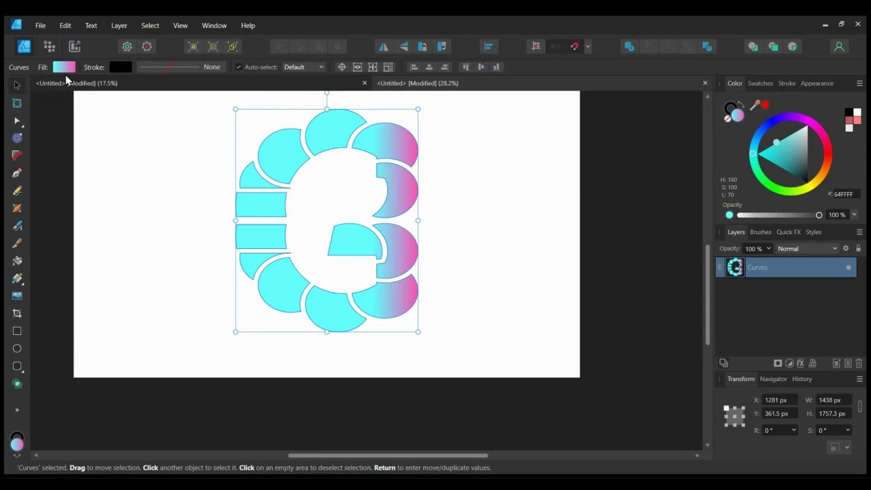
Reverse the merged letter's gradient and span it horizontally from cyan at the left edge to pink at the right, midpoint slightly left of centre
click(17, 278)
click(228, 66)
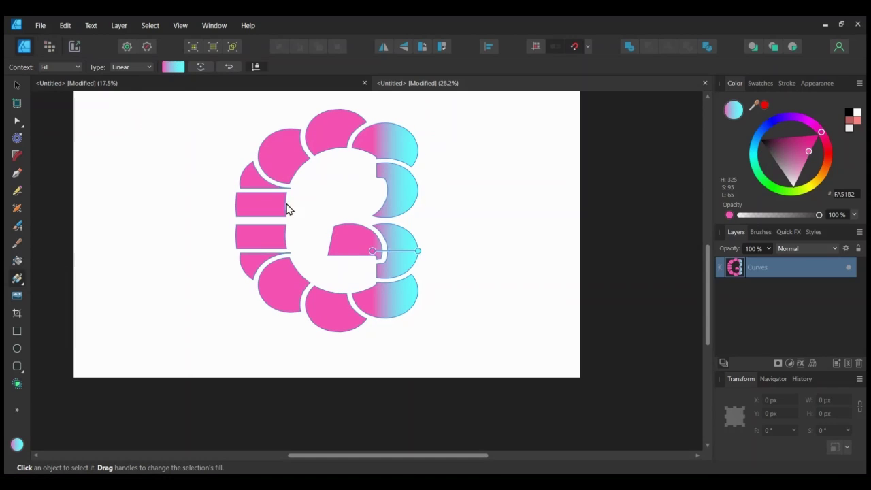
drag(373, 251, 236, 252)
mouse_move(302, 252)
mouse_down()
mouse_move(334, 253)
mouse_move(351, 243)
mouse_move(353, 224)
mouse_up()
drag(227, 221, 306, 226)
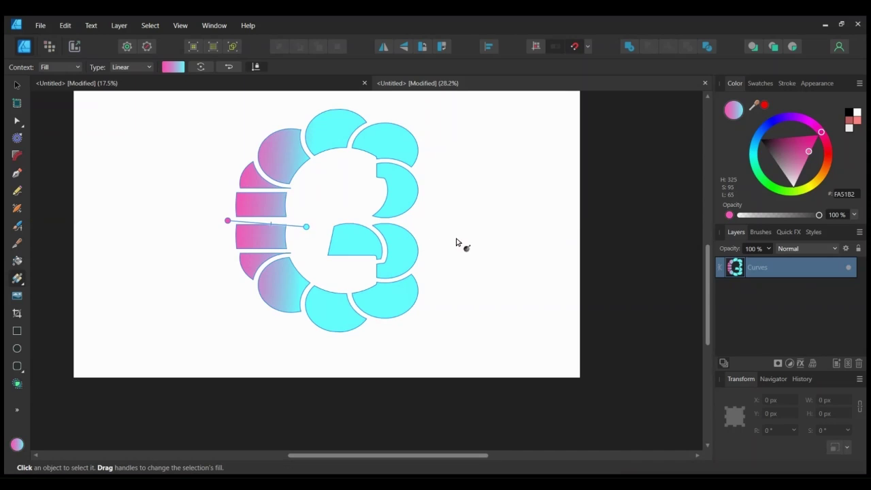
drag(228, 220, 413, 228)
drag(306, 227, 235, 235)
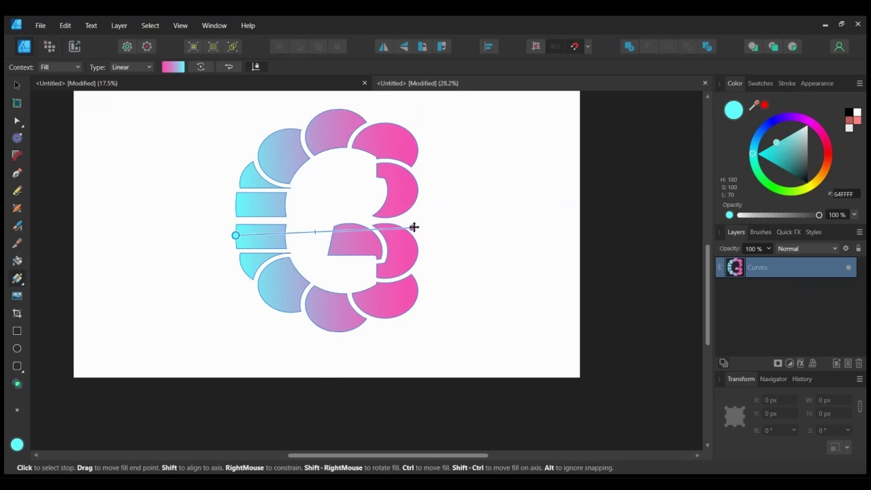
drag(411, 227, 416, 235)
drag(318, 235, 337, 234)
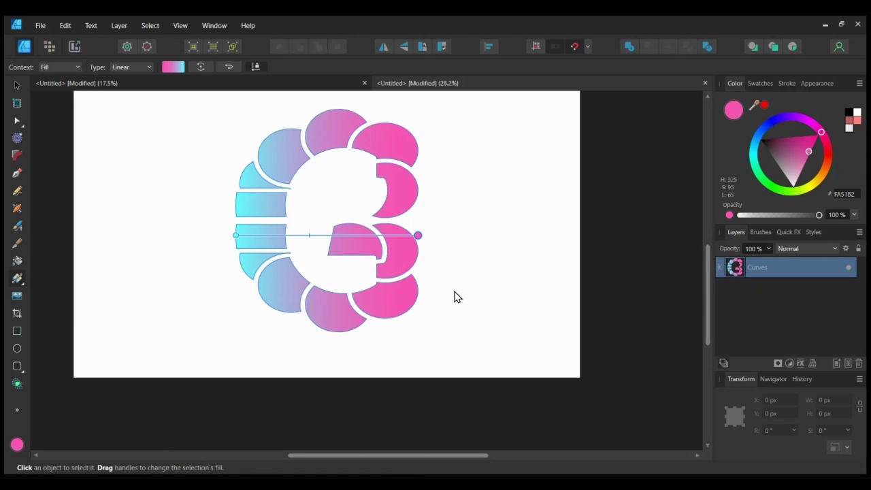
click(480, 295)
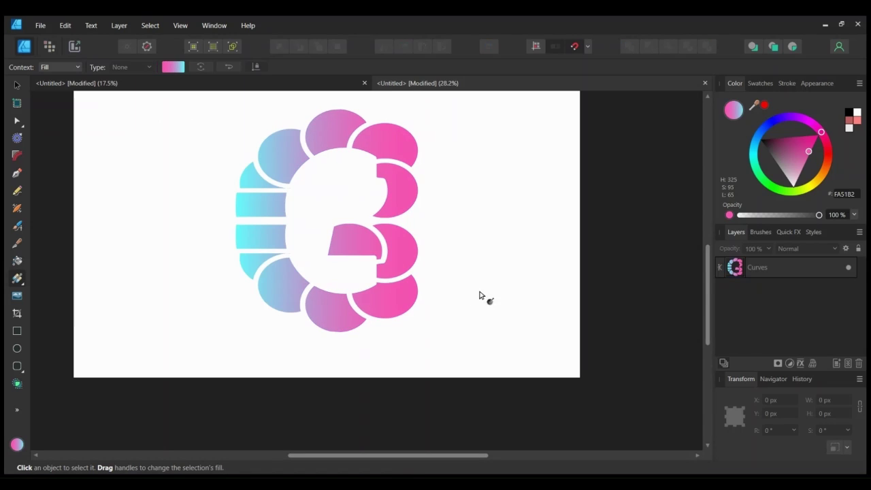
click(17, 85)
click(395, 266)
key(a)
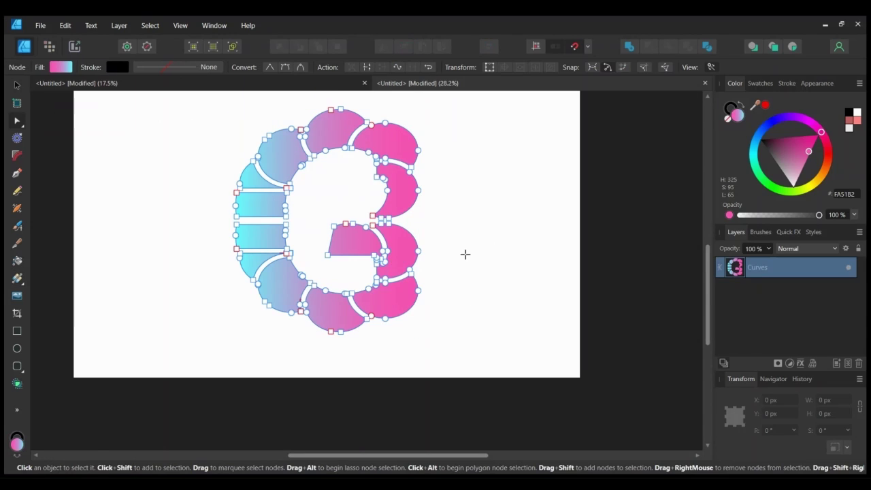
click(467, 252)
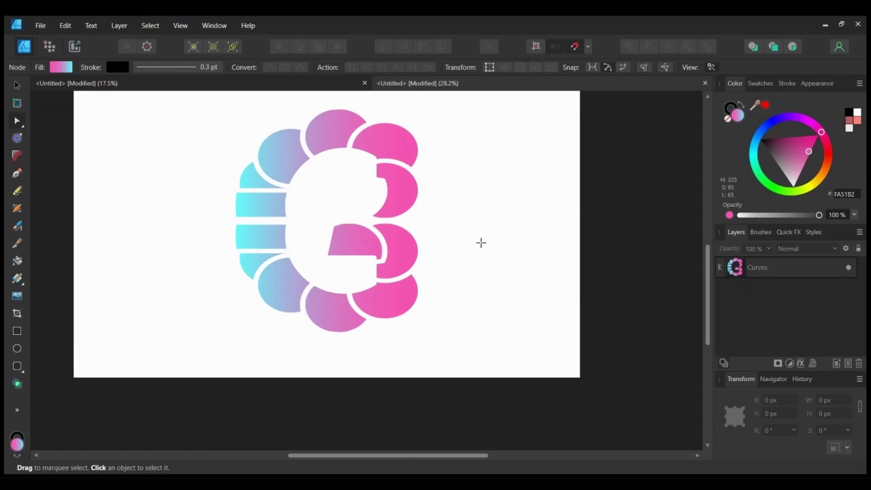
Add layer effects to the merged letter: dark shading along its inner edges and a soft dark shadow around its segments
click(17, 85)
click(407, 252)
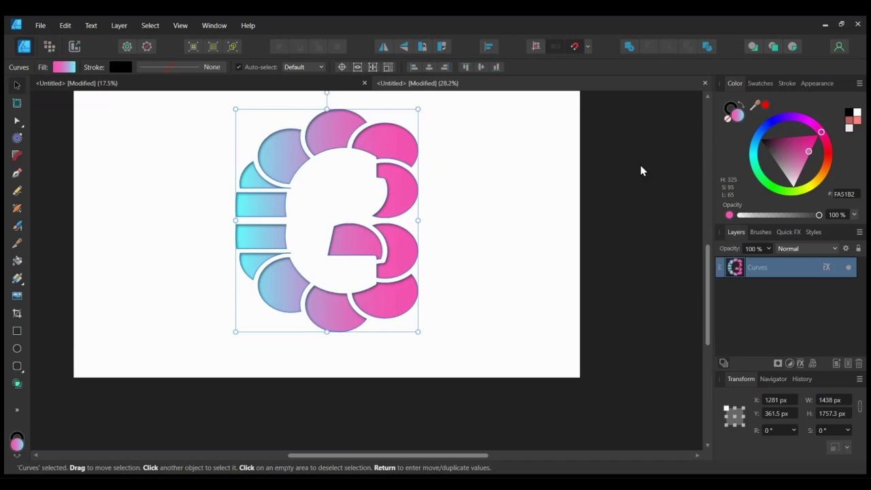
click(658, 214)
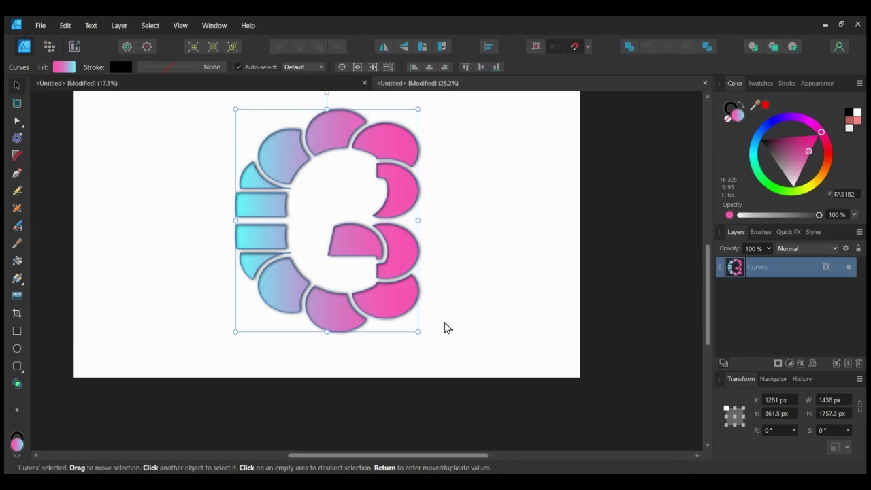
click(529, 299)
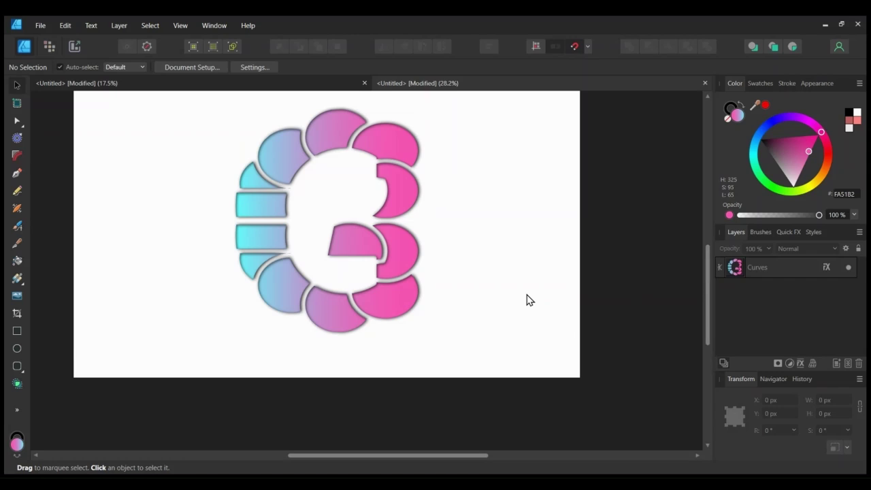
scroll(538, 253, down, 1)
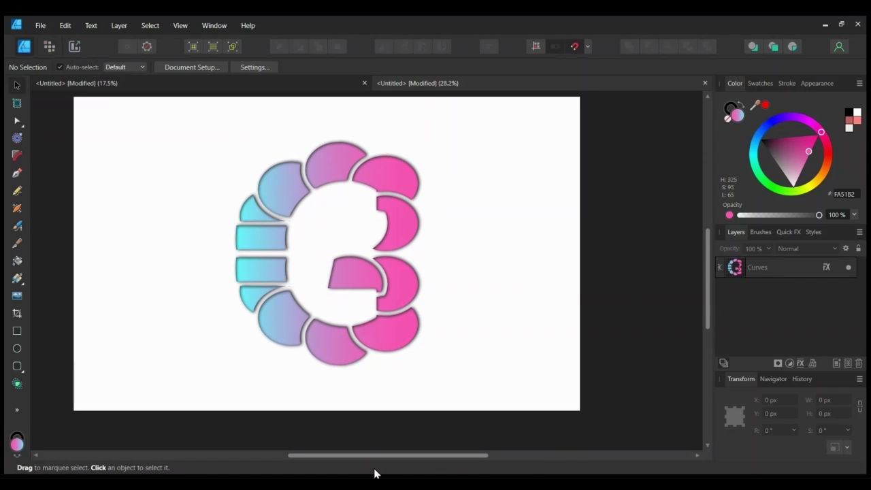